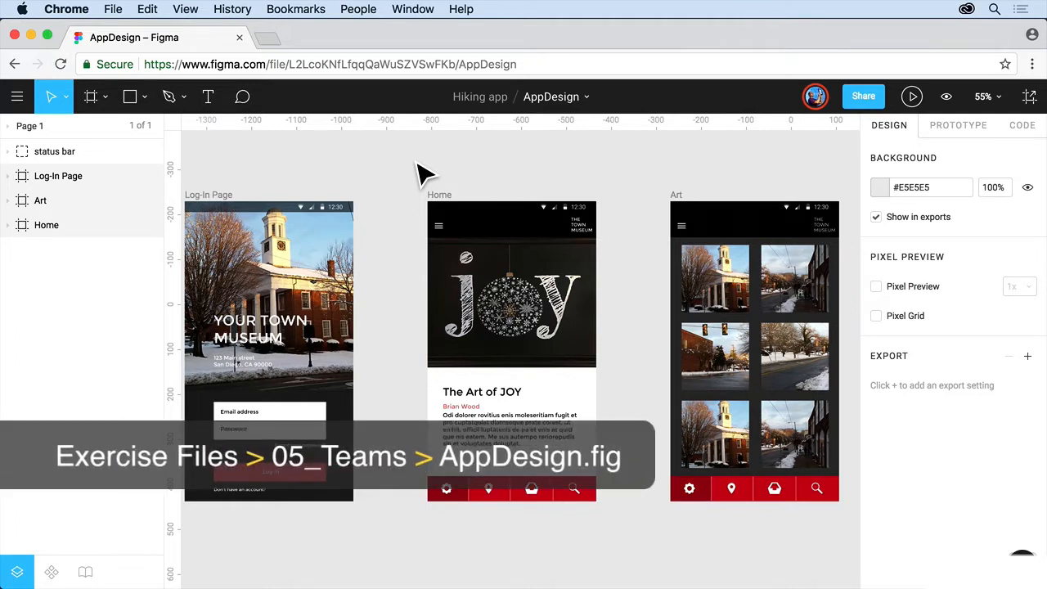
- View the file's components, select the red bottom bar component, and open the team library
click(50, 571)
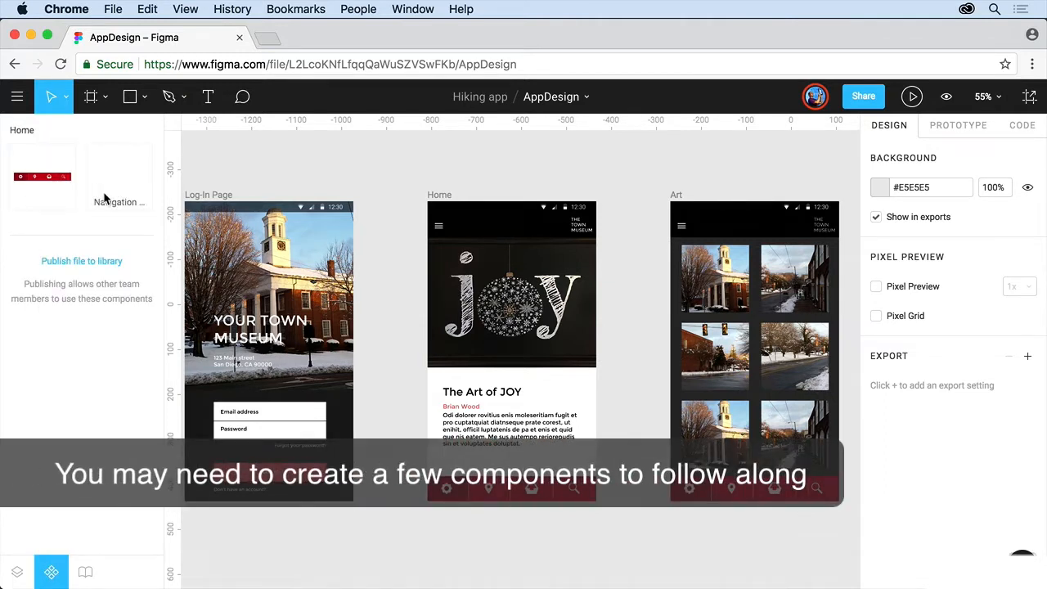
click(34, 191)
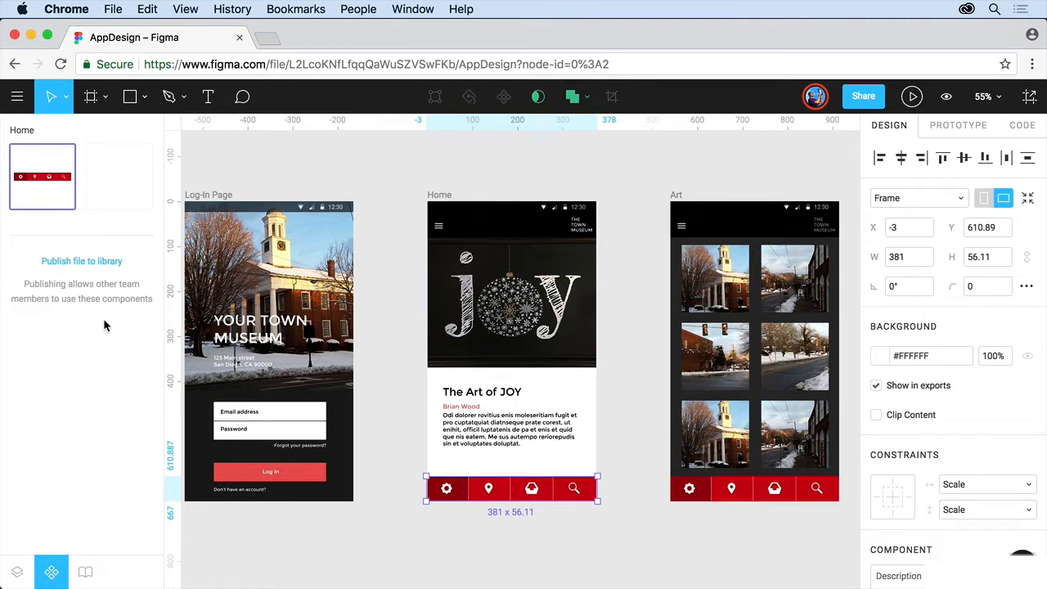
click(86, 573)
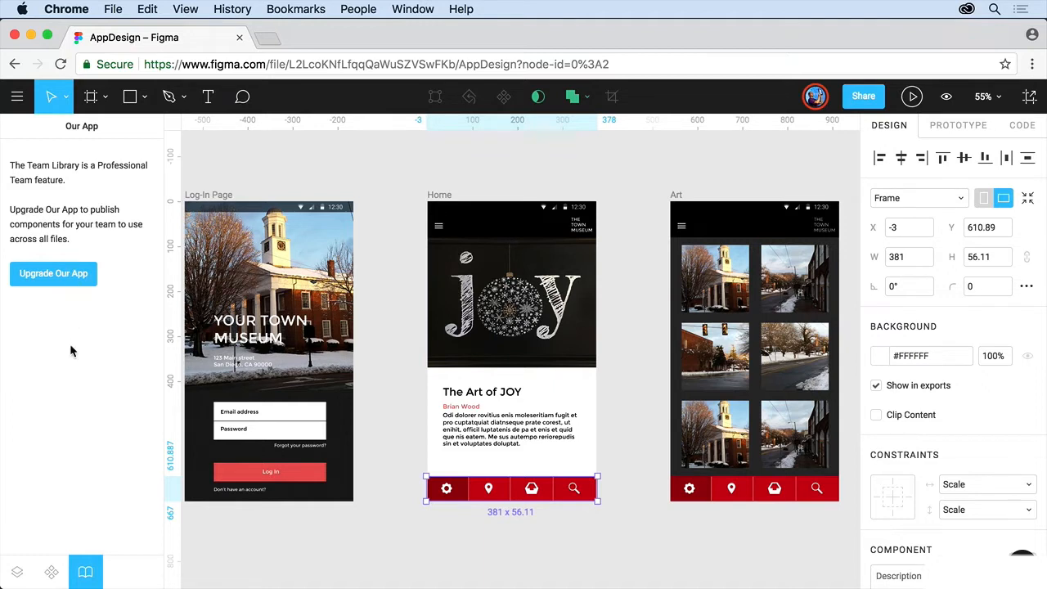
- Upgrade the Our App team, accepting the reviewed editors, the monthly plan and the payment terms
click(54, 274)
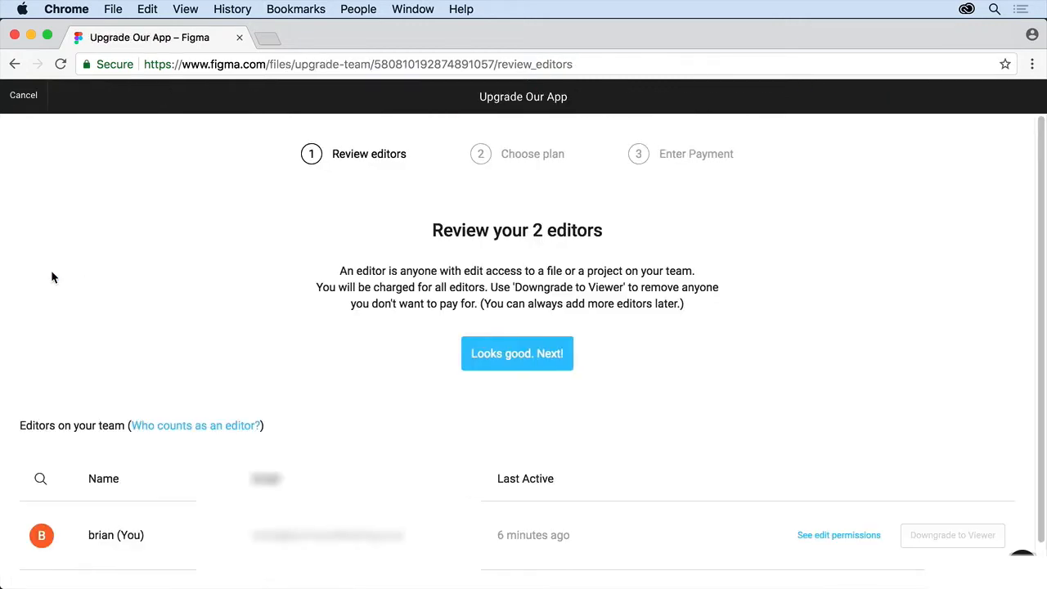
scroll(52, 277, down, 1)
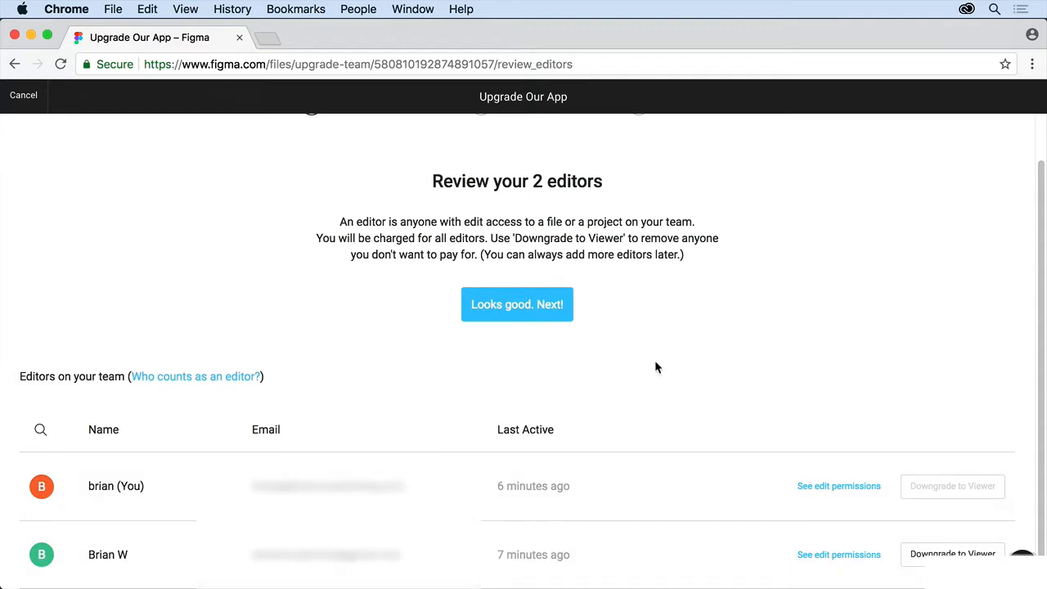
scroll(654, 360, up, 1)
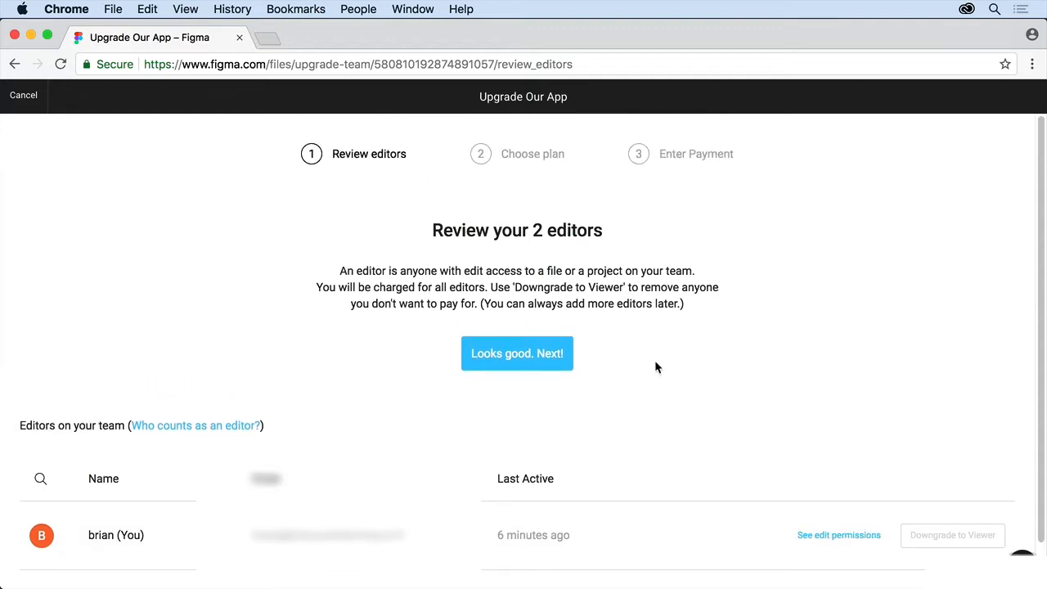
click(529, 357)
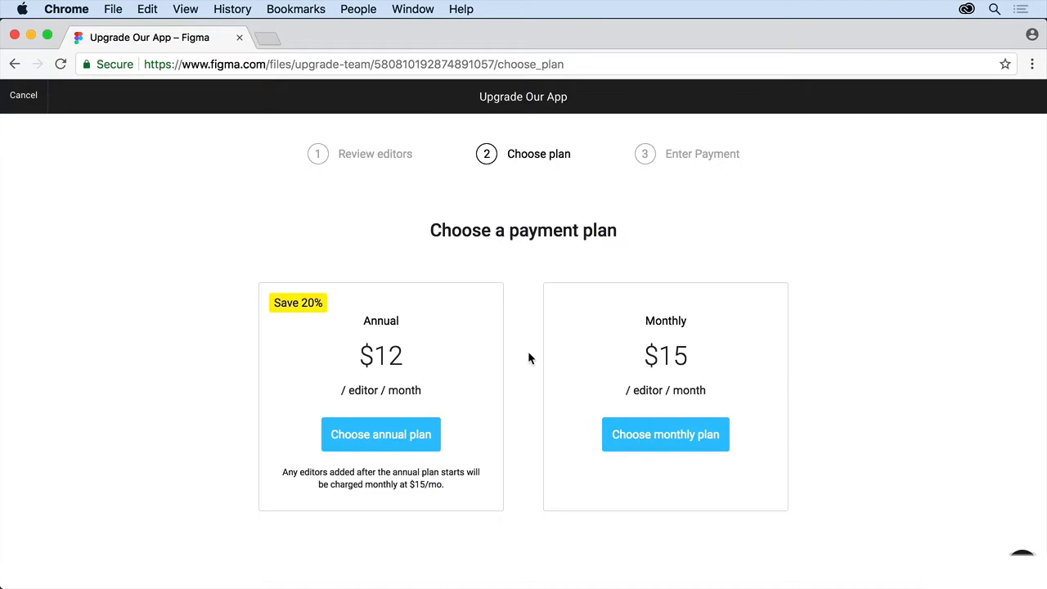
click(665, 435)
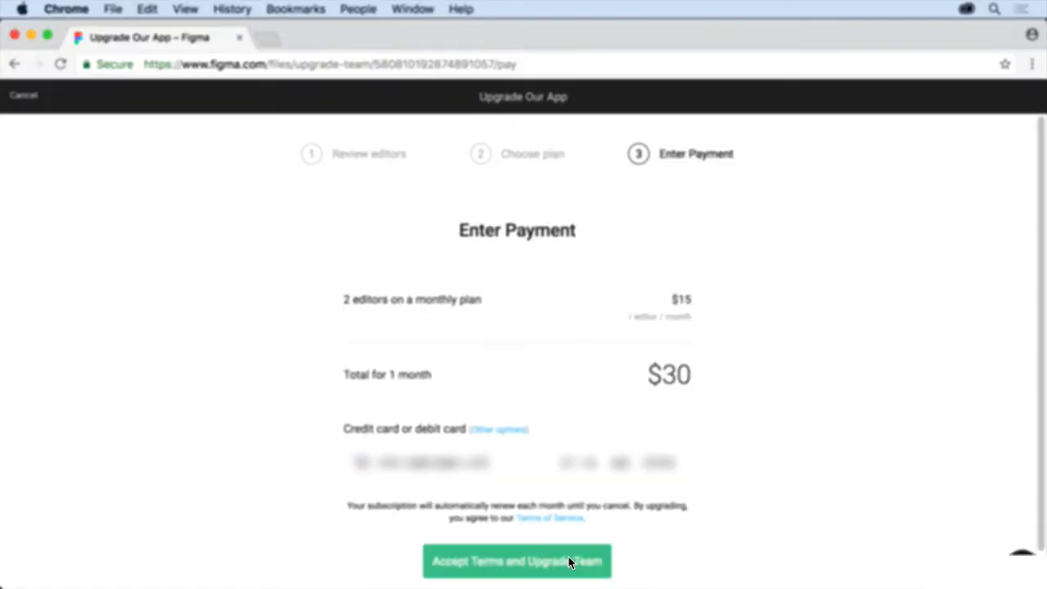
click(570, 561)
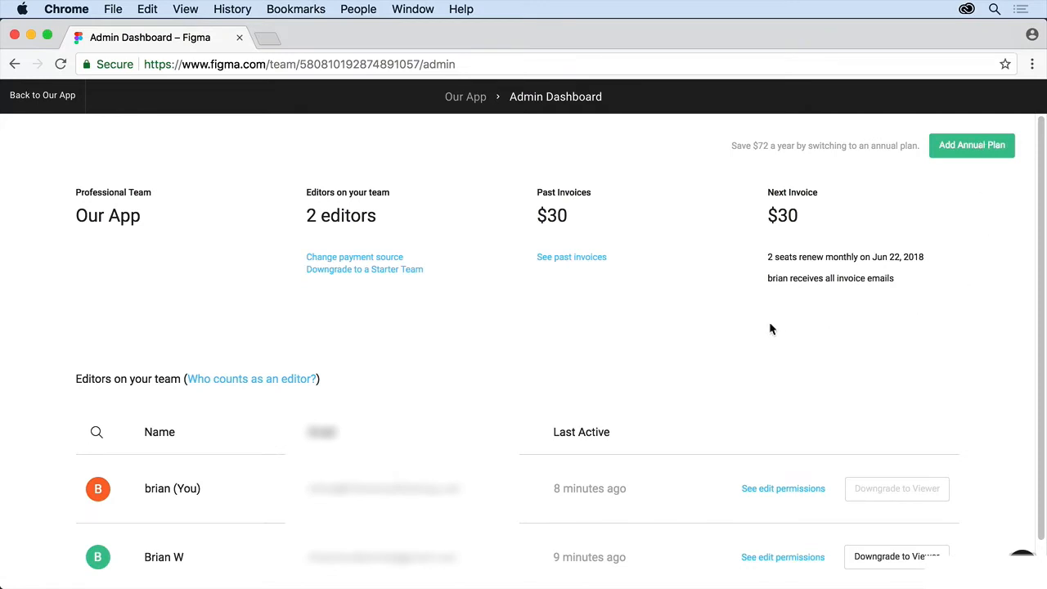
- Look over the team's admin dashboard, then return to the AppDesign file in the Hiking app project
scroll(768, 328, down, 1)
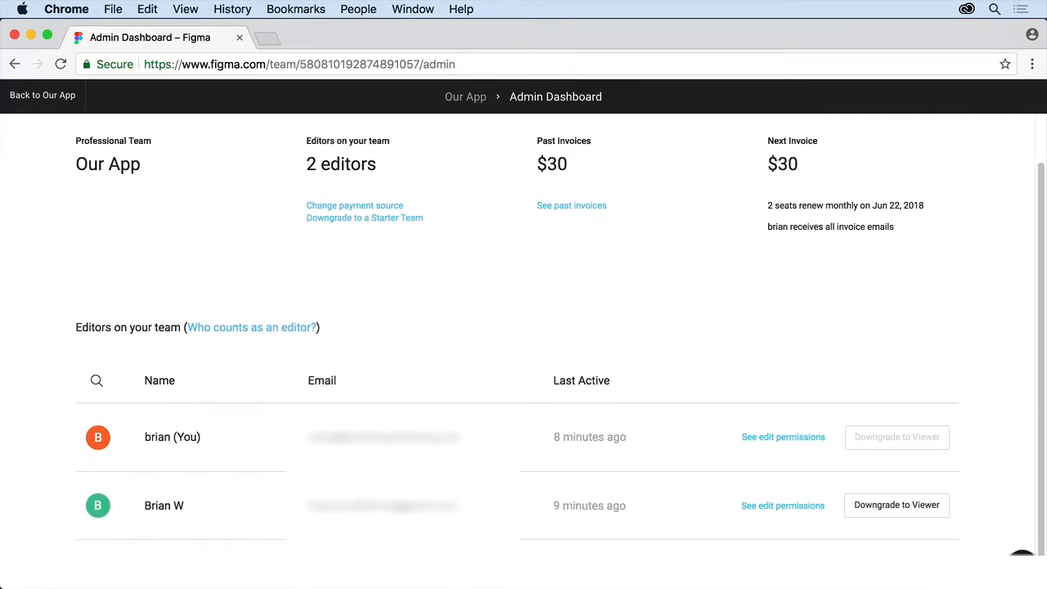
scroll(701, 369, up, 1)
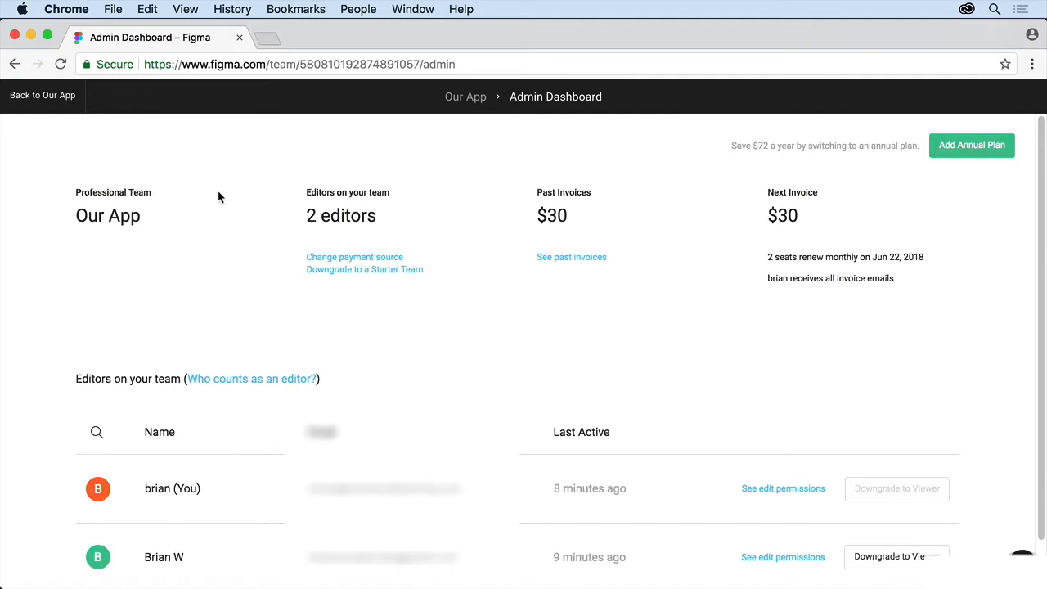
click(33, 100)
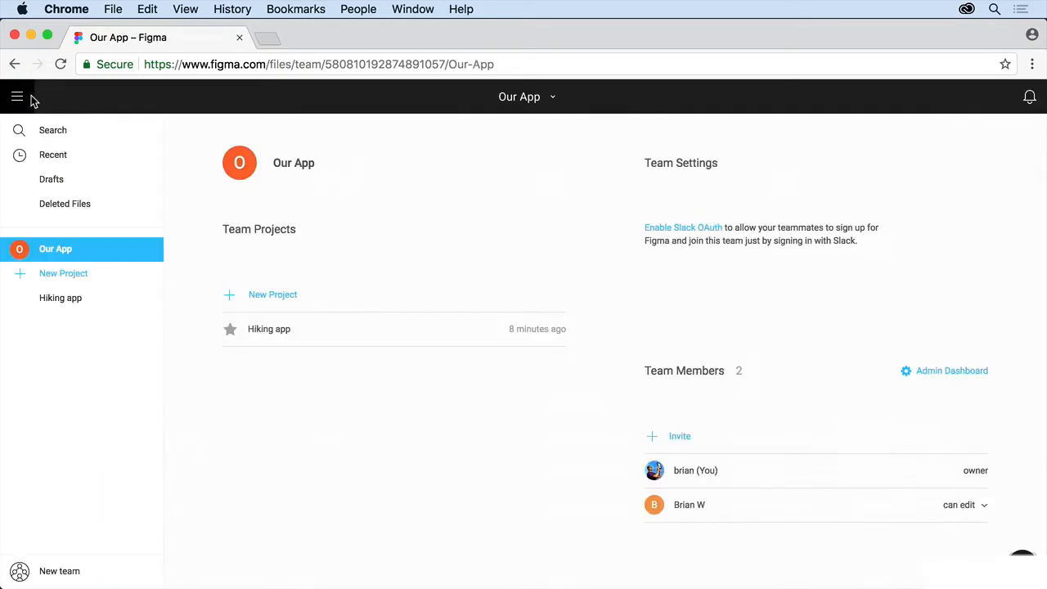
click(265, 336)
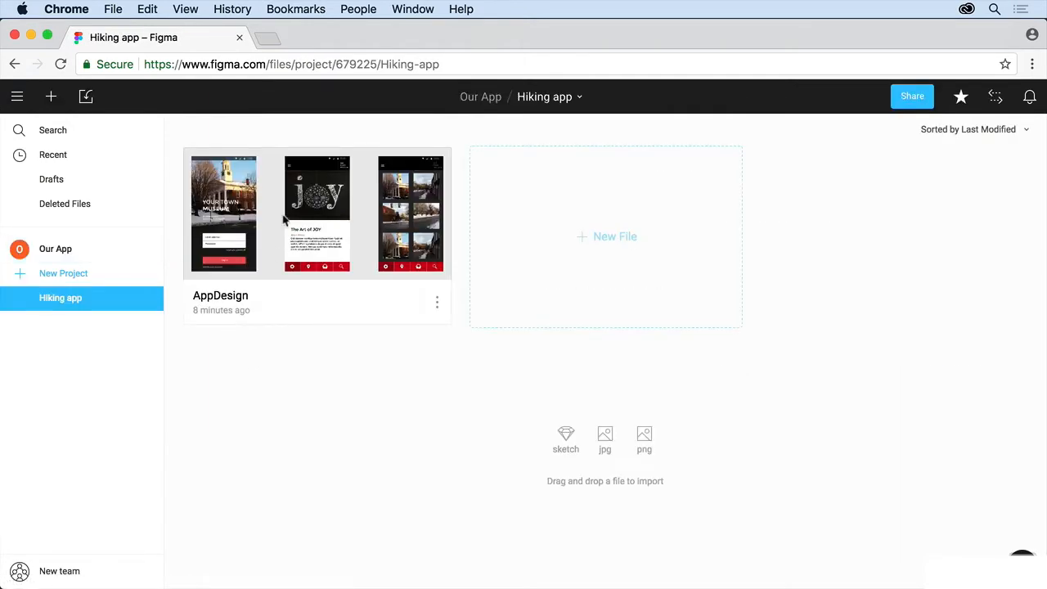
click(286, 213)
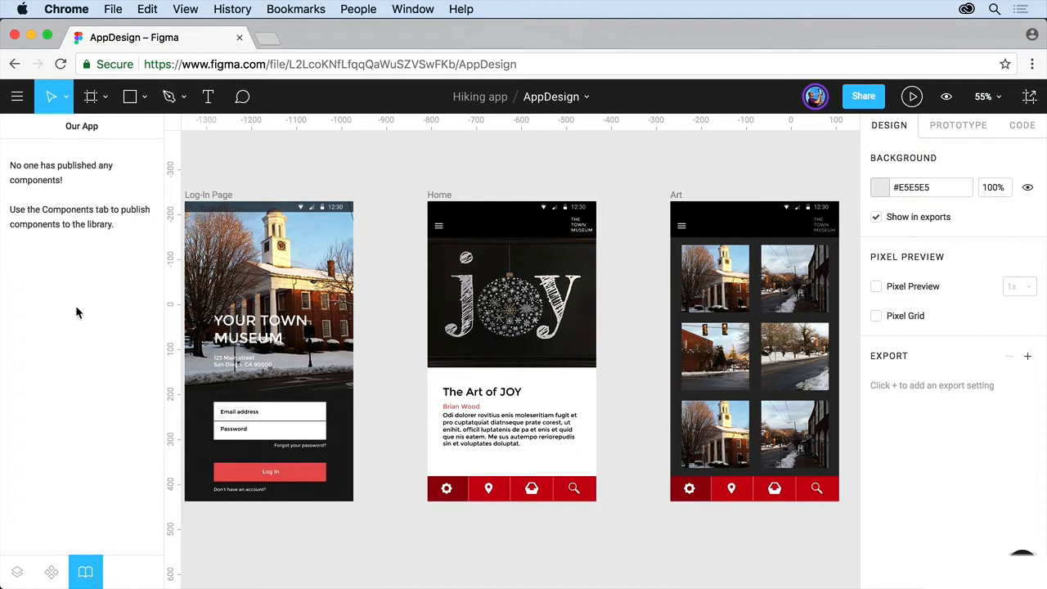
- Select the bottom component and publish the AppDesign file's components to the team library
click(51, 571)
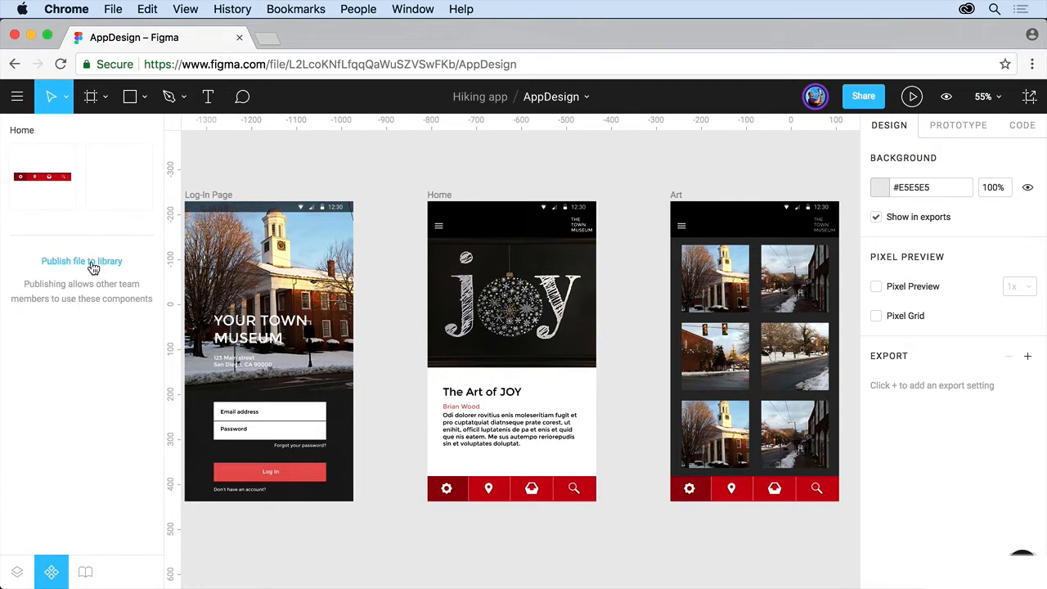
click(51, 180)
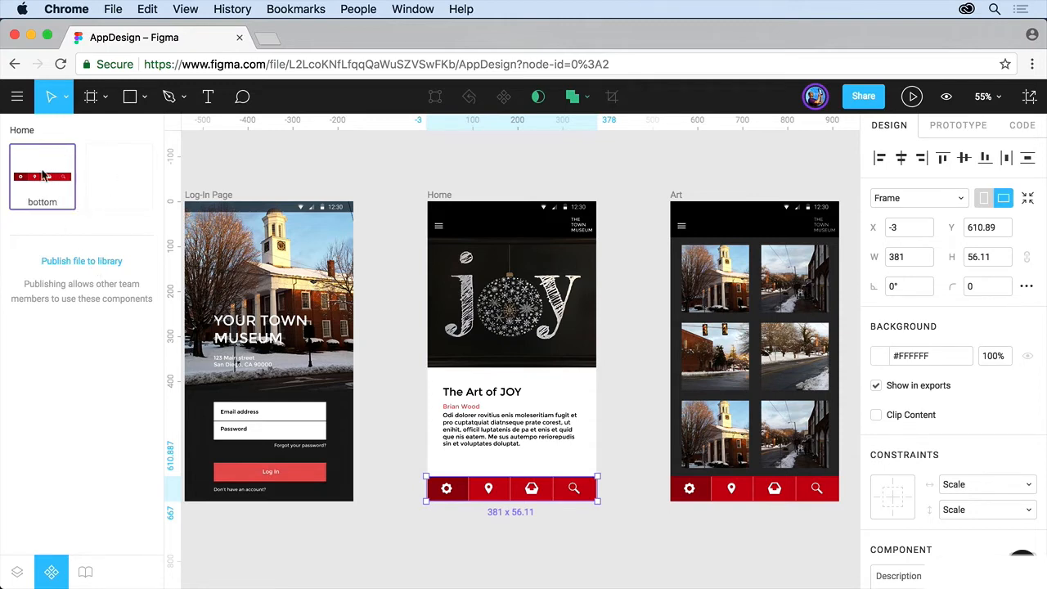
click(81, 261)
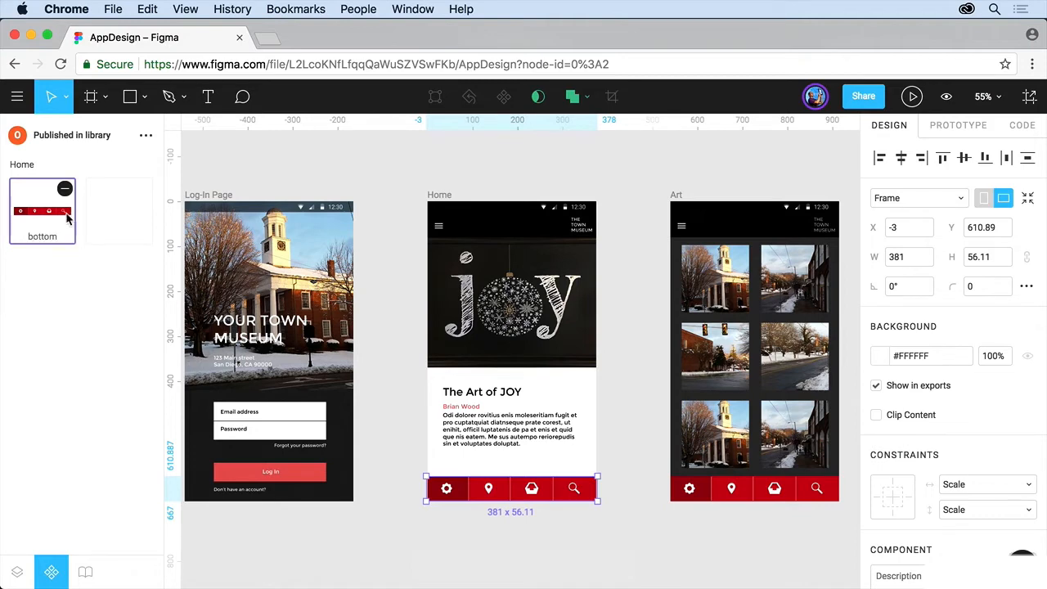
- Check the two published components and open AppDesign's component set in the team library
click(107, 216)
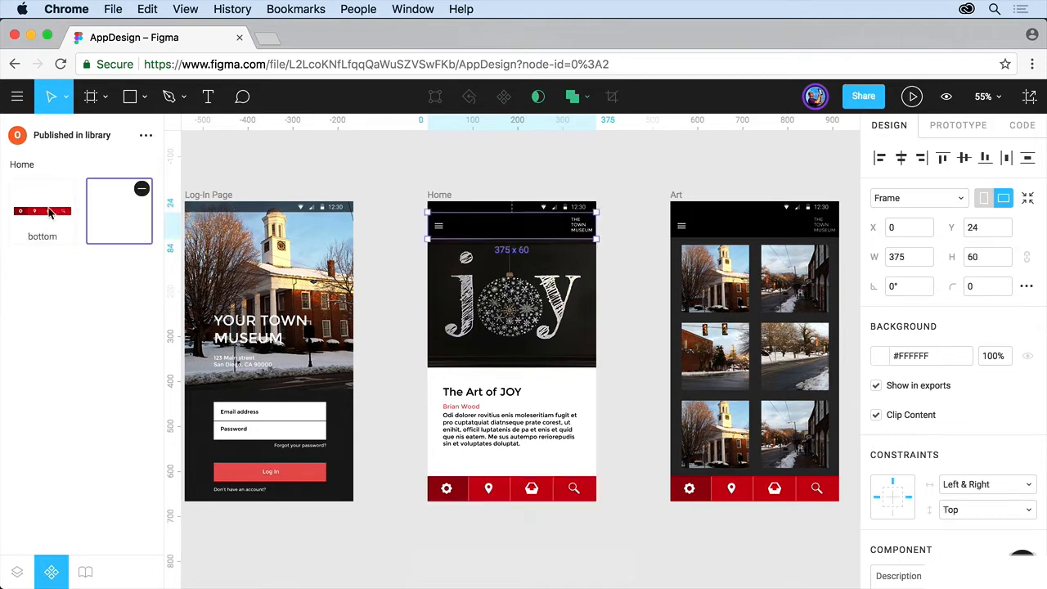
click(49, 212)
click(94, 206)
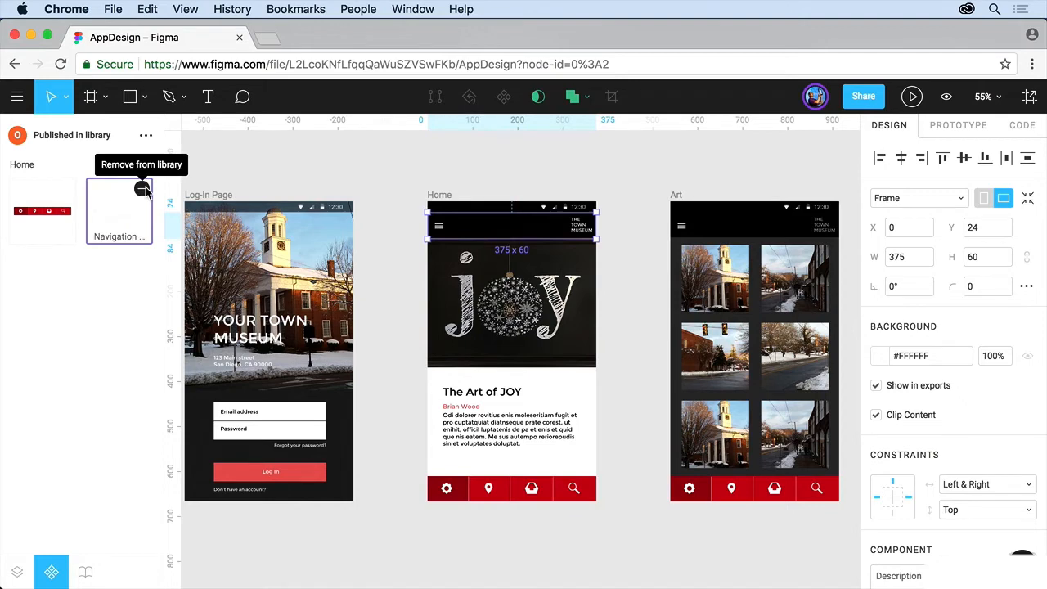
click(85, 571)
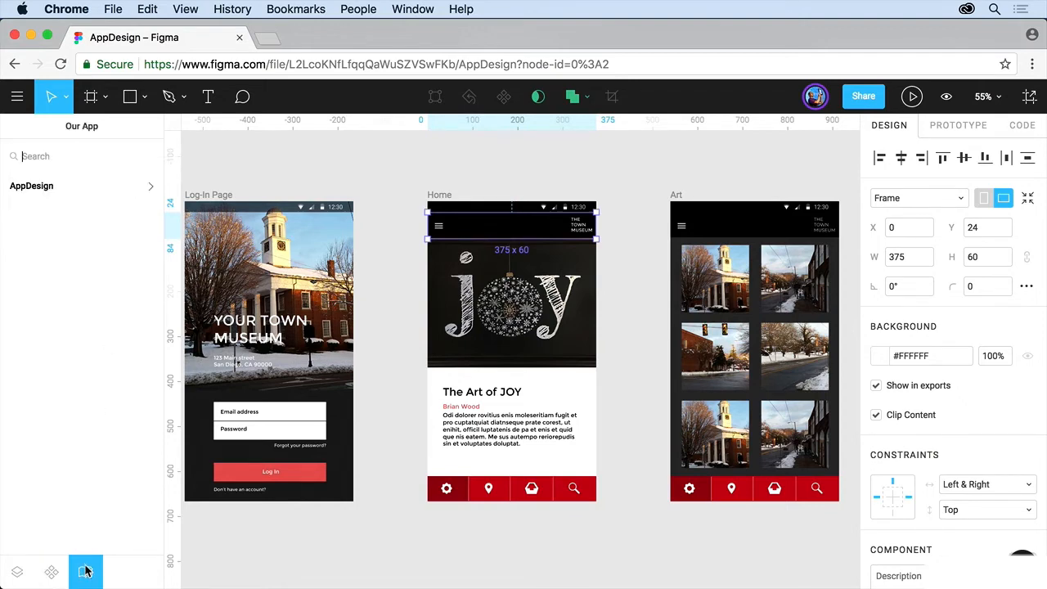
click(49, 185)
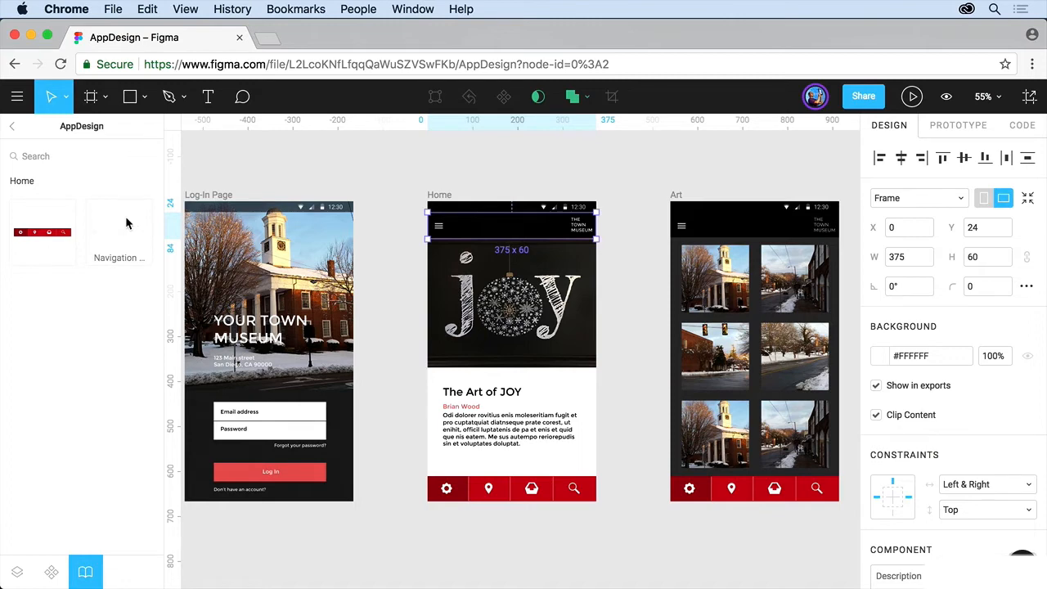
- Place an instance of the red bottom bar over the Home screen's joy image, then delete it
drag(57, 233, 527, 348)
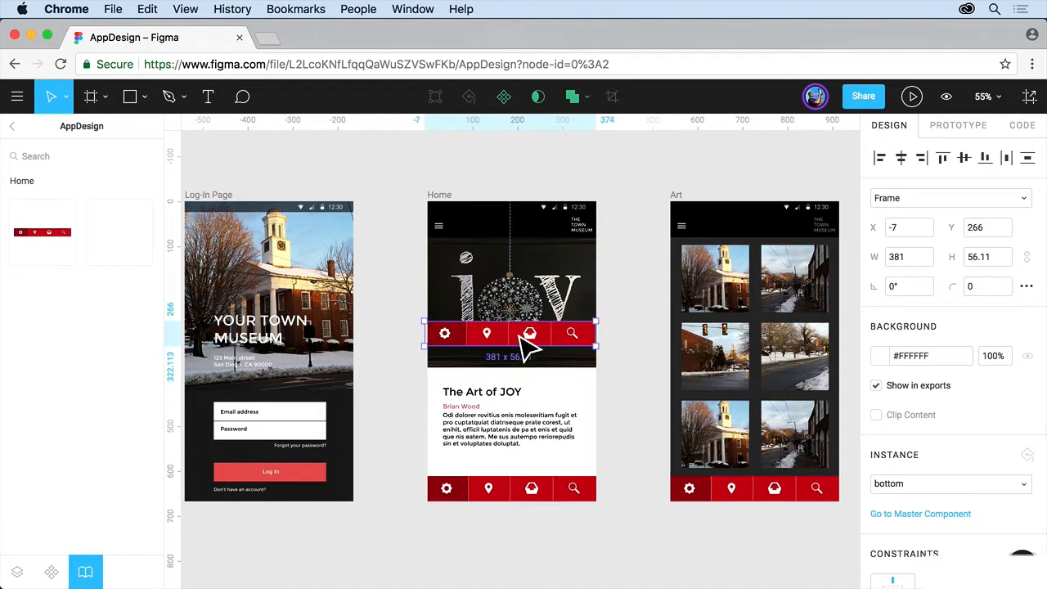
key(Delete)
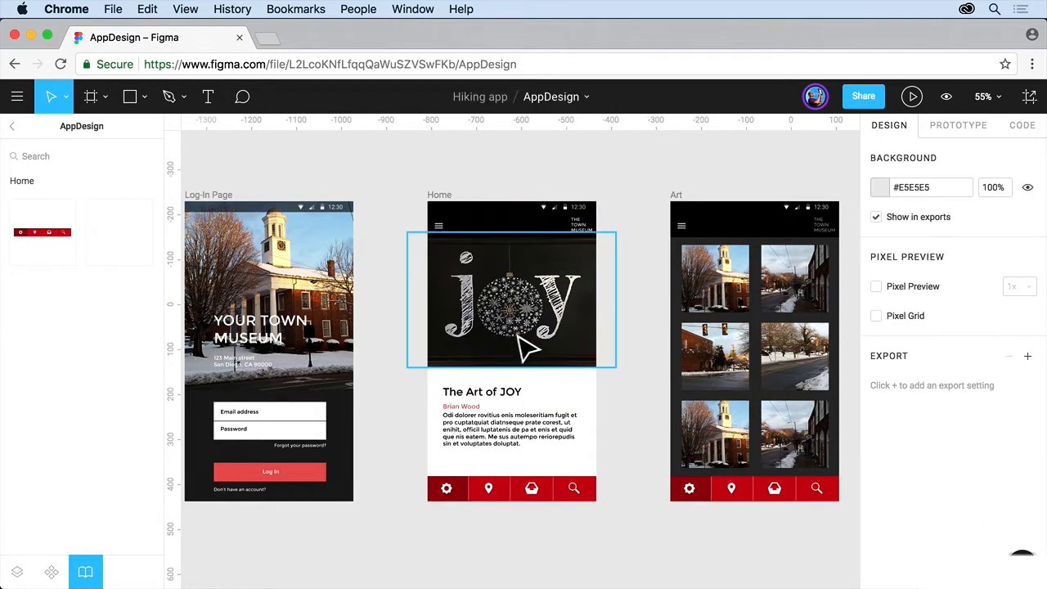
- Create a new file in the Hiking app project and place the library's bottom bar on its canvas
click(15, 99)
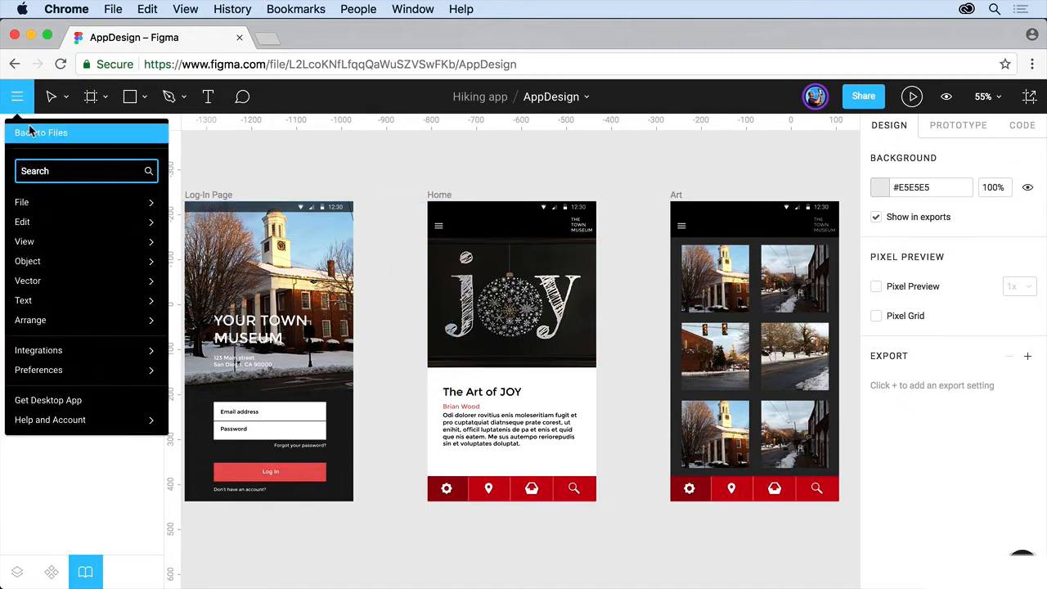
click(32, 134)
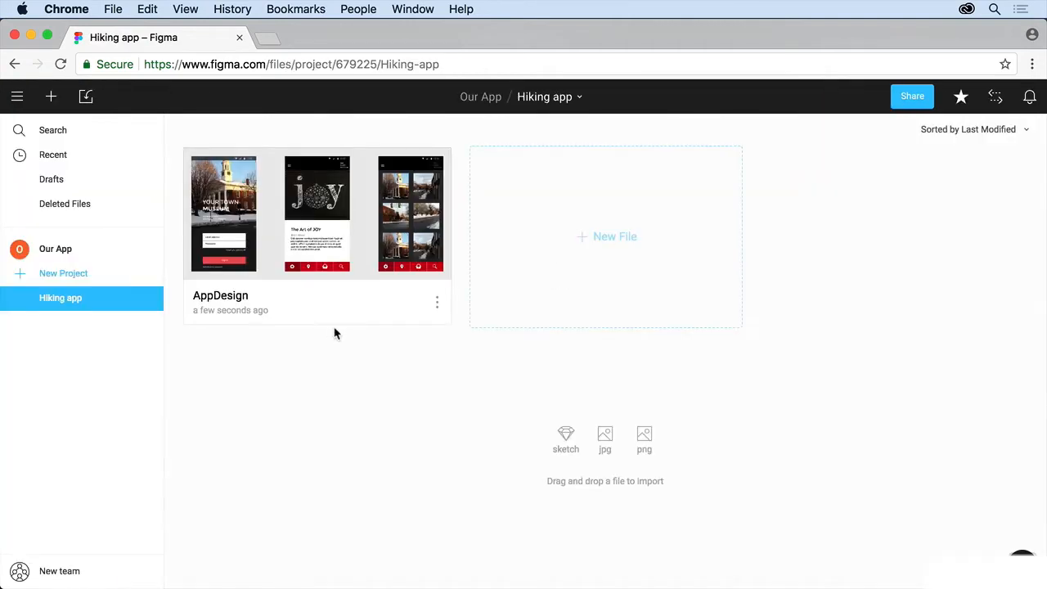
click(615, 236)
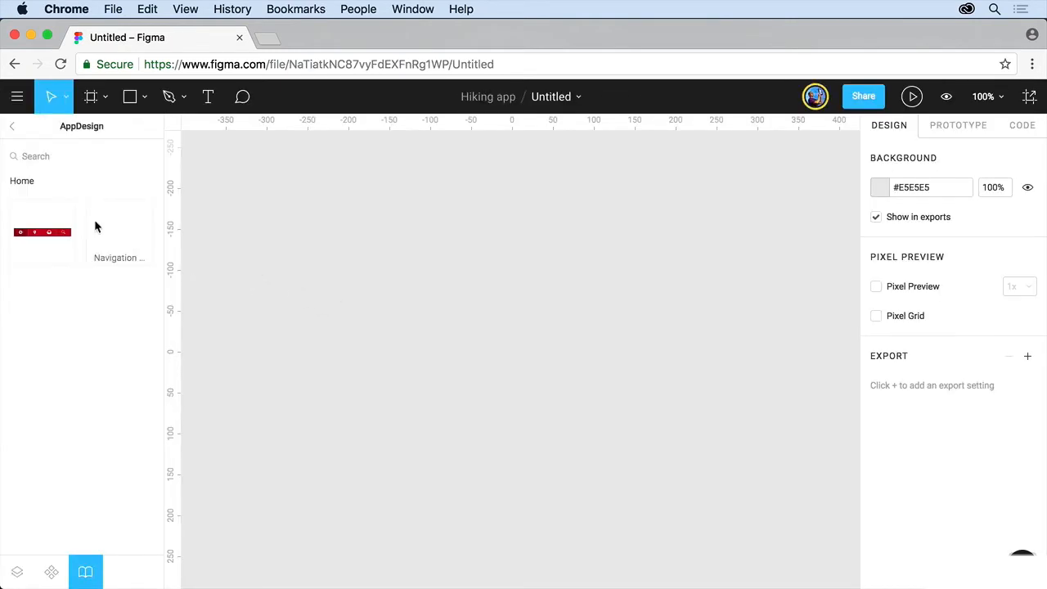
drag(39, 237, 474, 338)
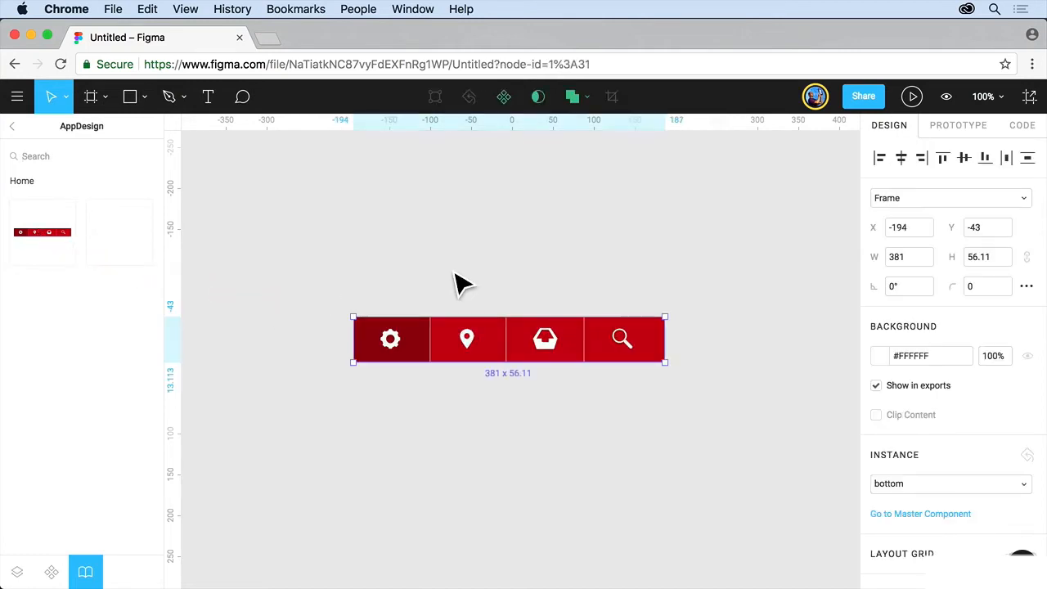
- Set the fill of the location pin inside the bottom bar instance to orange #F2994A
double_click(476, 341)
click(471, 340)
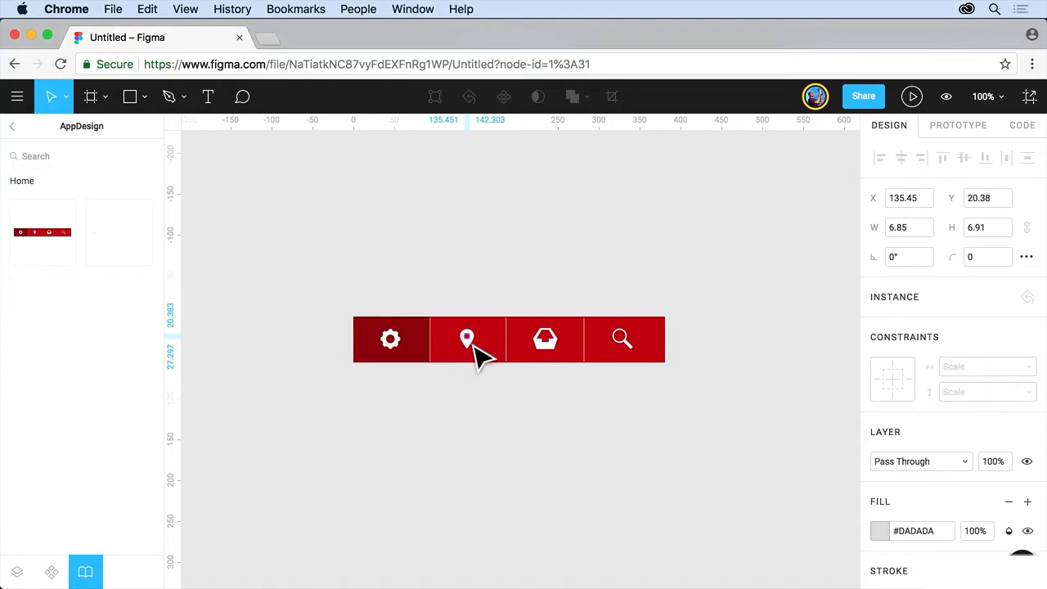
click(472, 347)
scroll(929, 422, down, 5)
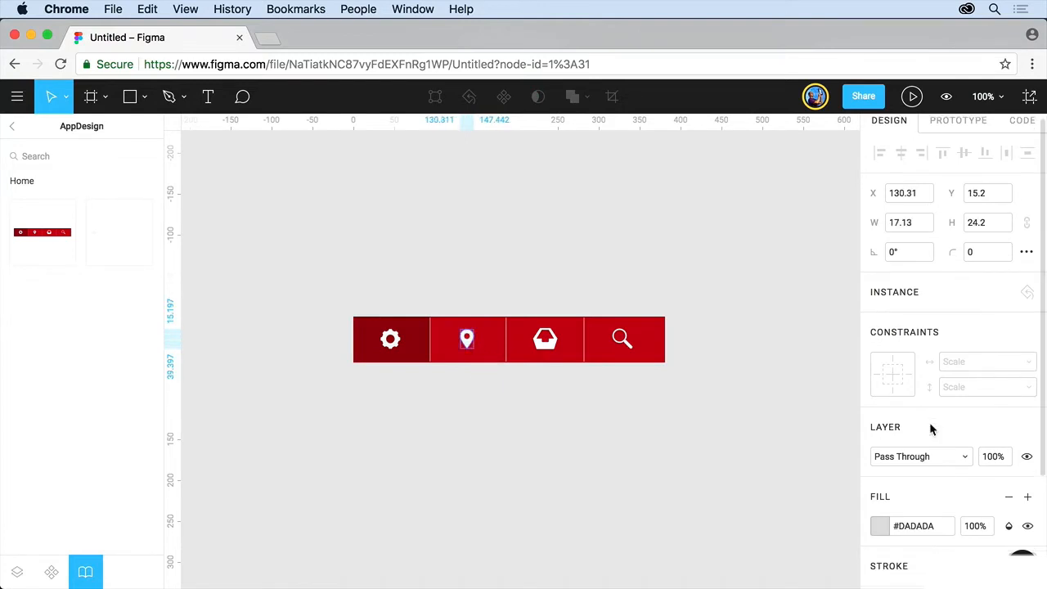
click(881, 379)
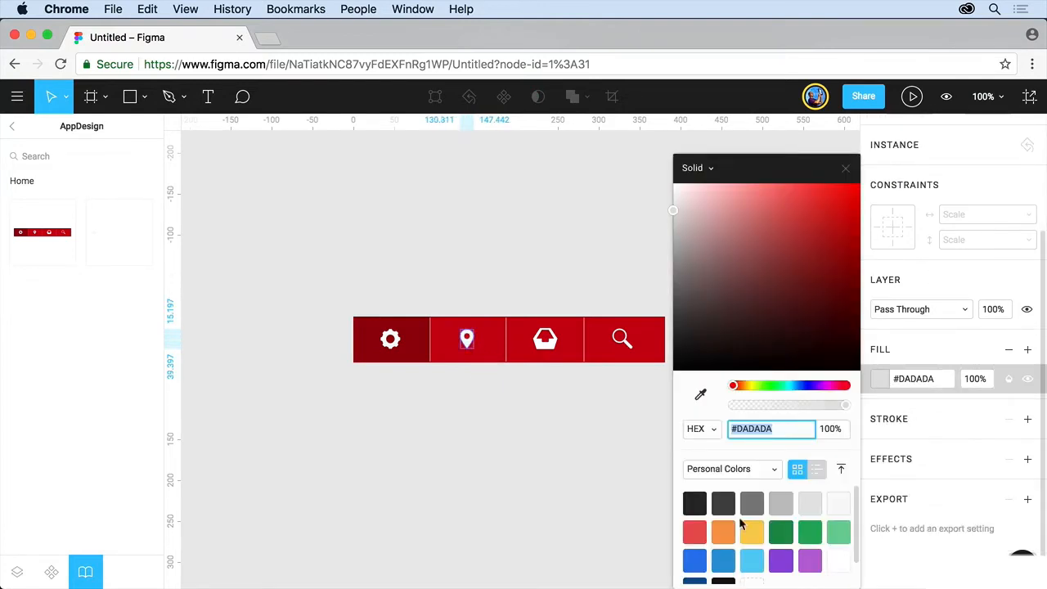
click(751, 531)
click(728, 532)
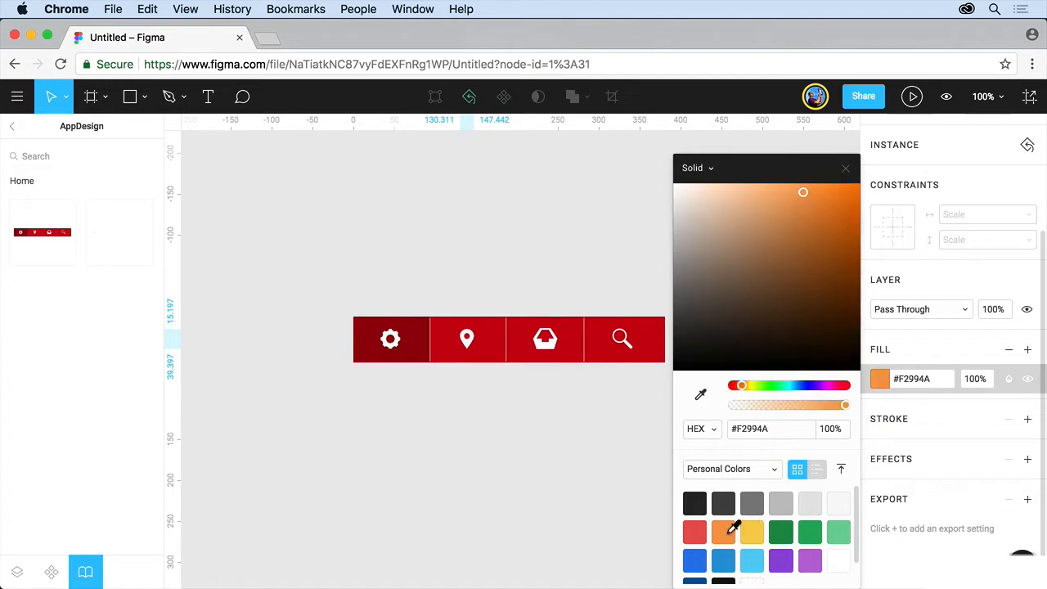
- Select the whole bottom bar instance and go to its master component in AppDesign
click(615, 344)
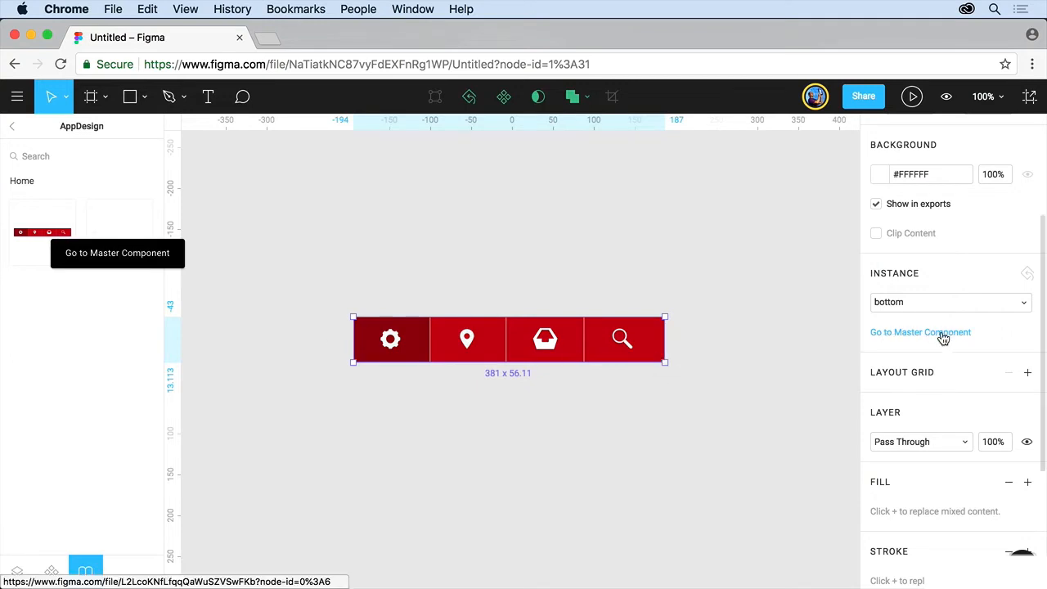
click(117, 254)
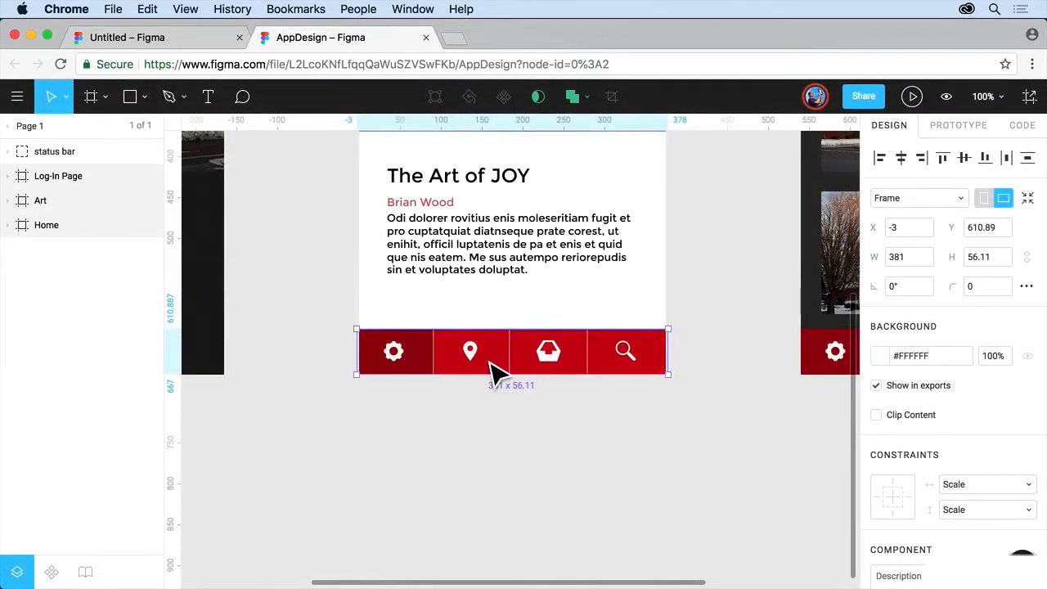
- Set the layer opacity of the dark rectangle behind the settings cog in the master bottom bar to 55%
double_click(427, 360)
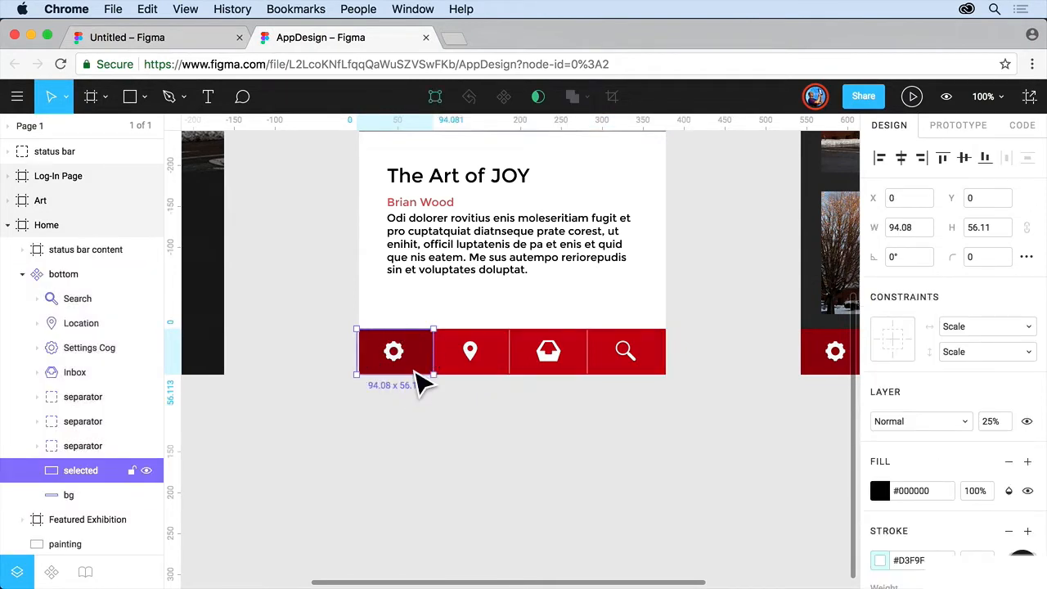
scroll(875, 429, down, 5)
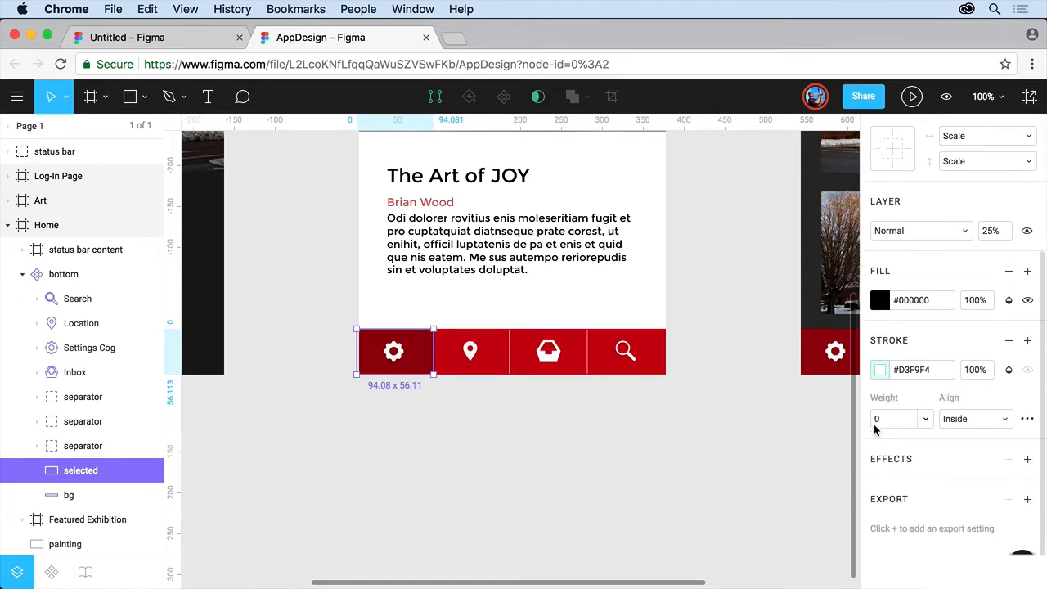
click(999, 234)
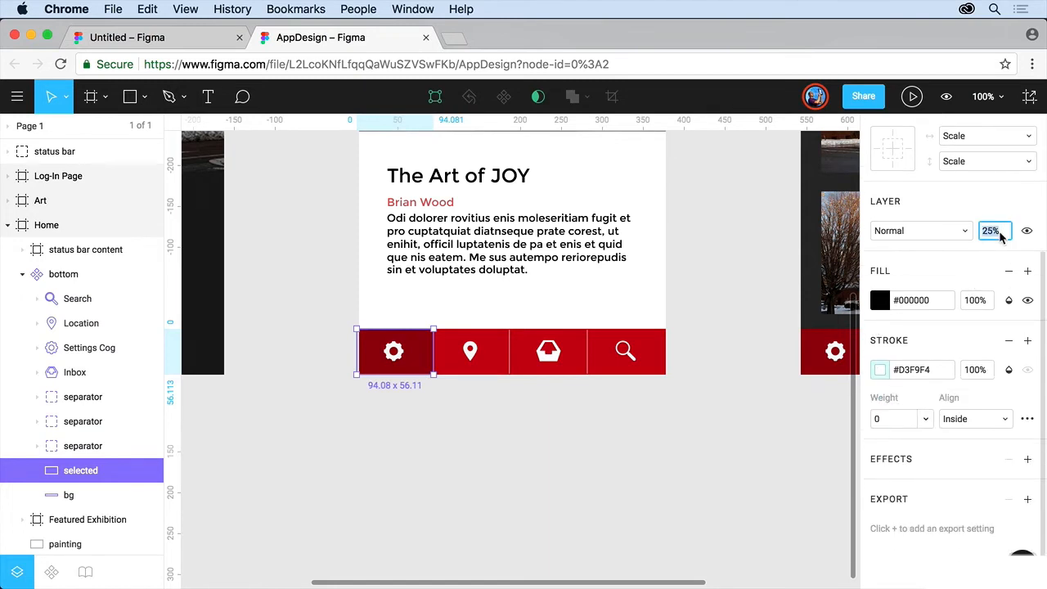
text(55)
key(Return)
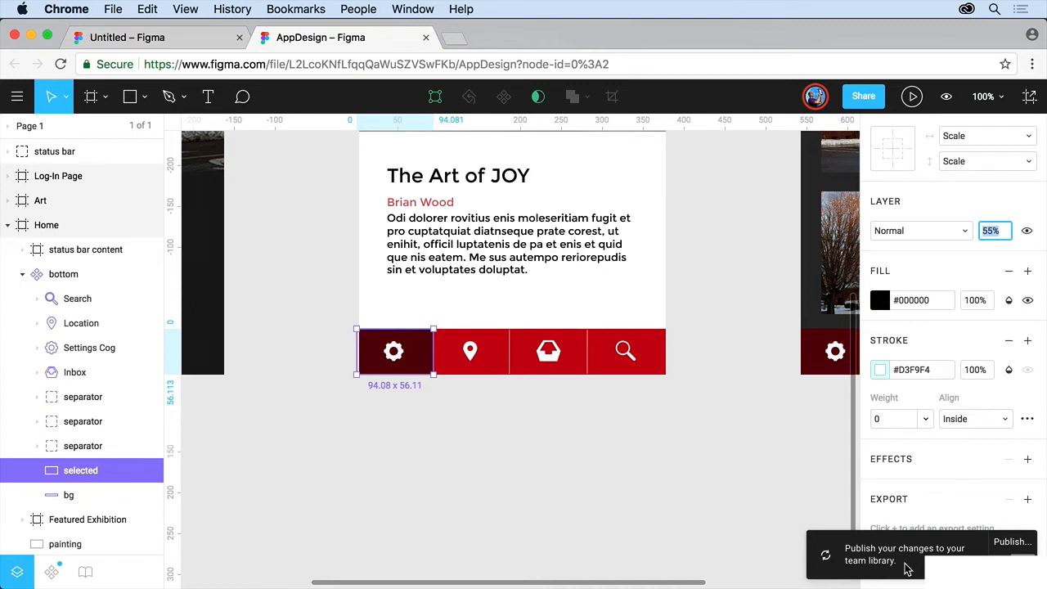
- Publish the changed bottom component to the team library and show AppDesign's components in the library
click(1014, 543)
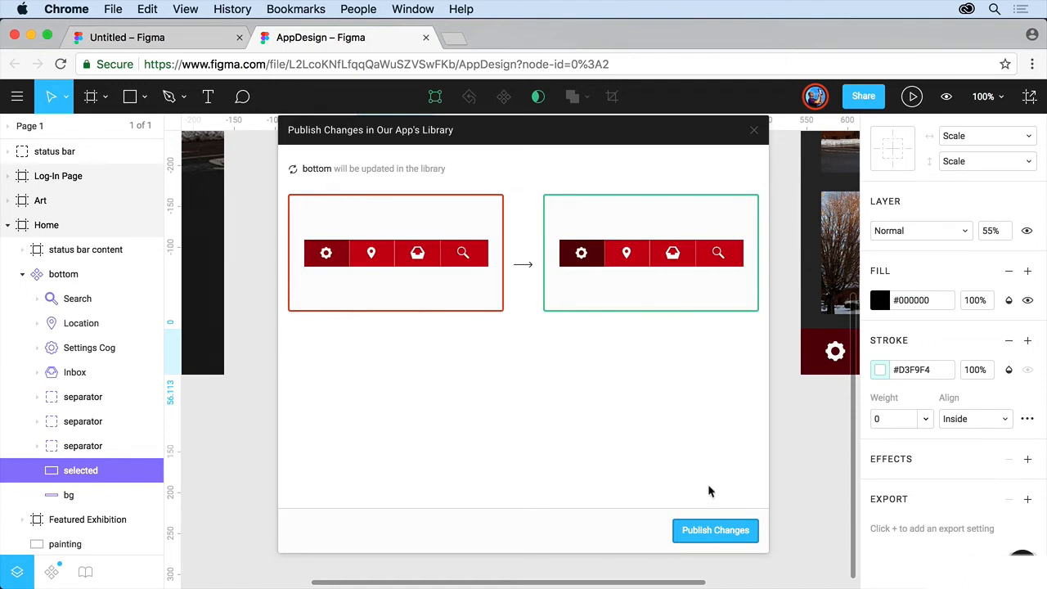
click(732, 531)
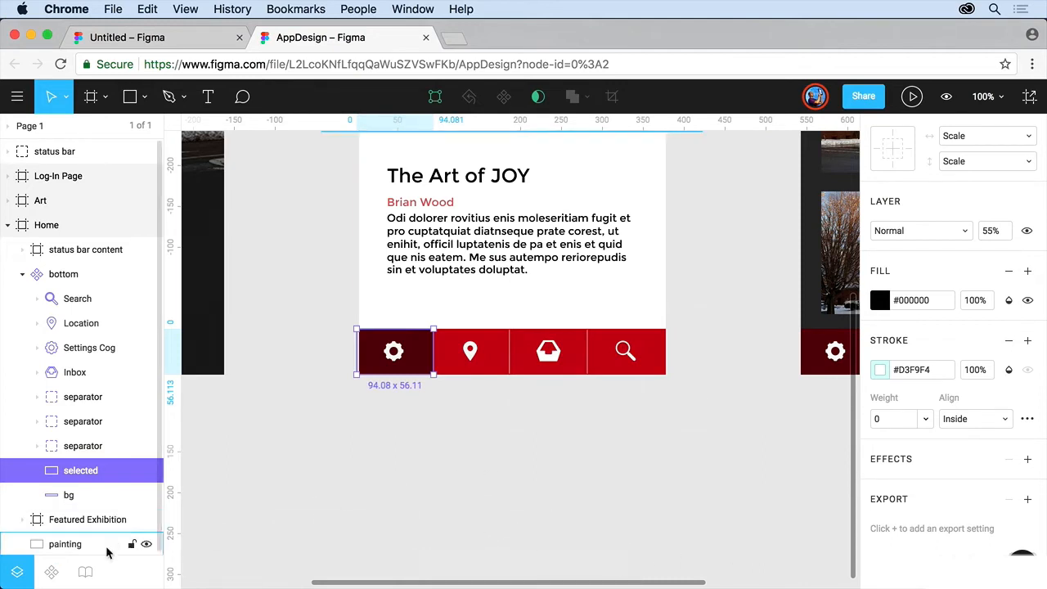
click(85, 572)
click(93, 185)
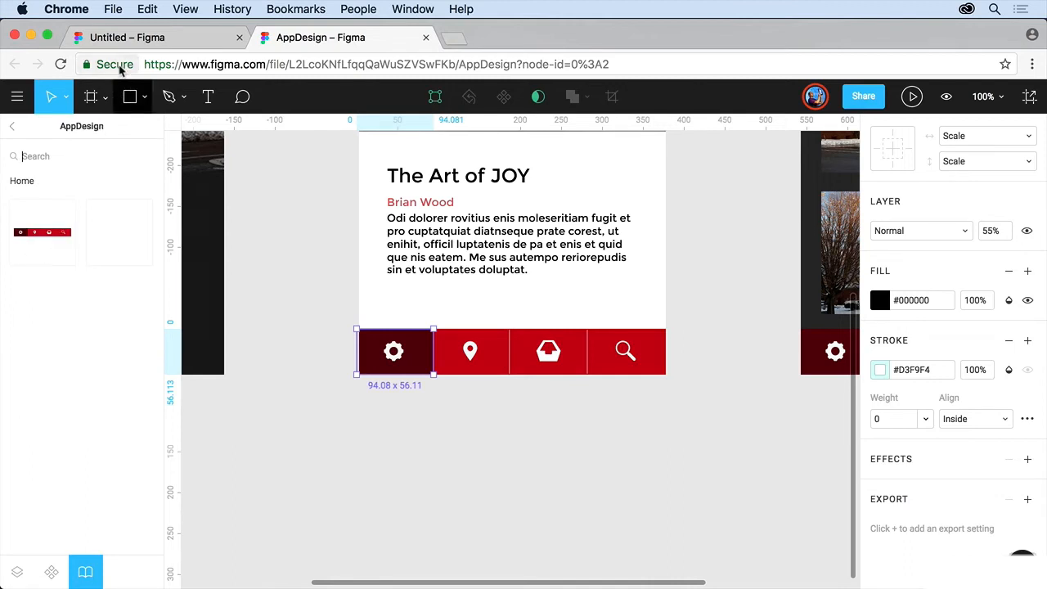
- In the Untitled file, review the available component updates and apply all of them
click(128, 41)
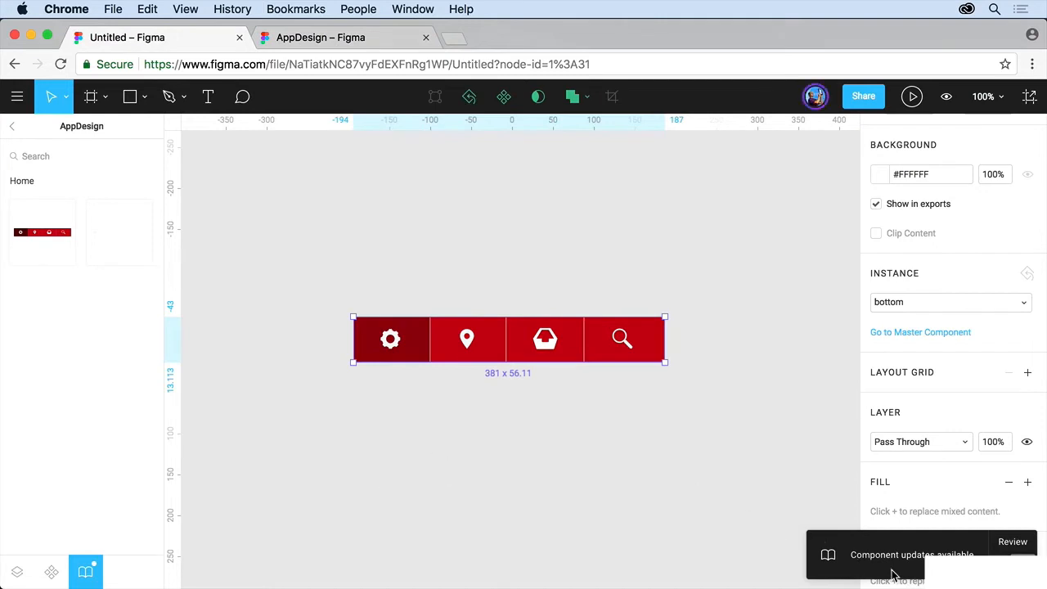
click(1011, 543)
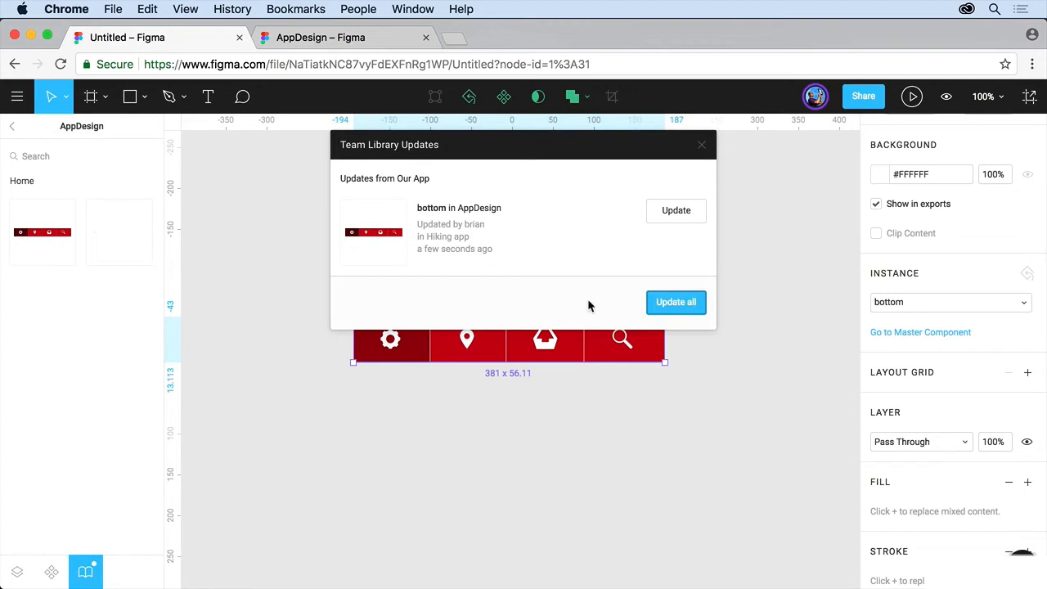
click(659, 302)
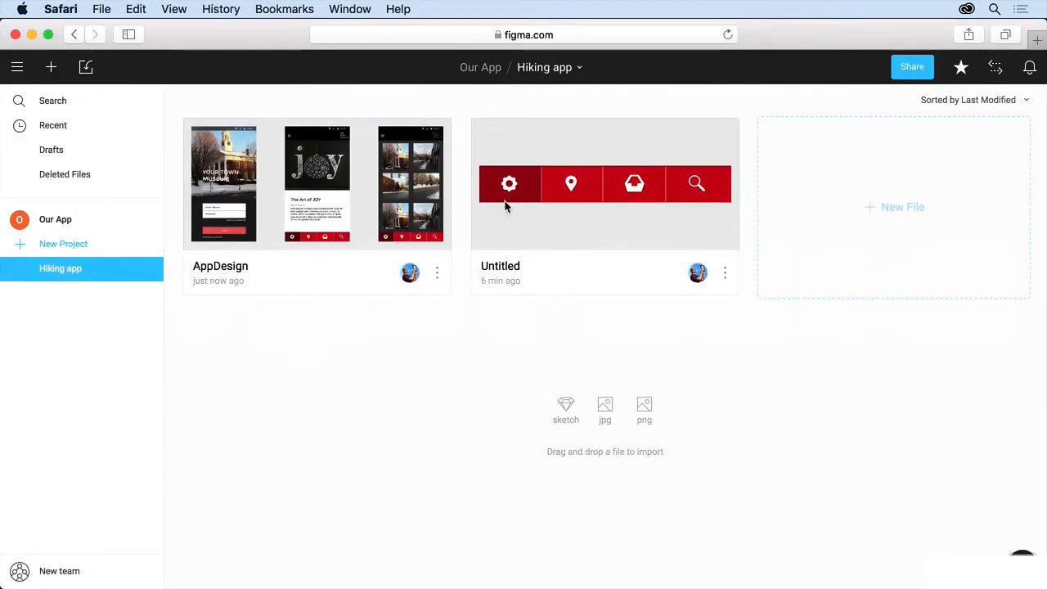
- In Safari, open AppDesign from the Hiking app project and view its components in the team library
click(331, 214)
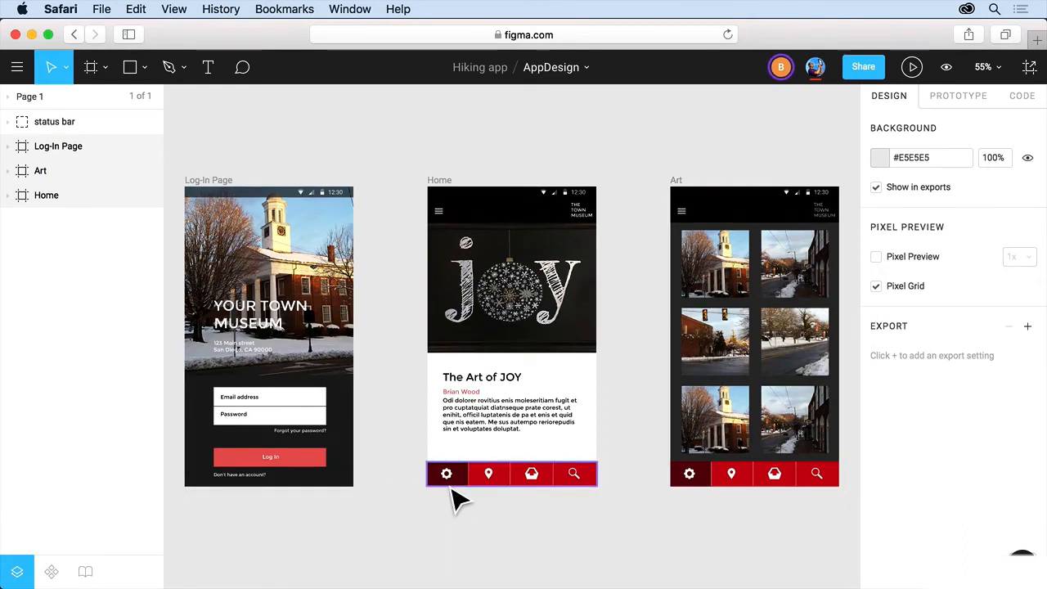
click(85, 571)
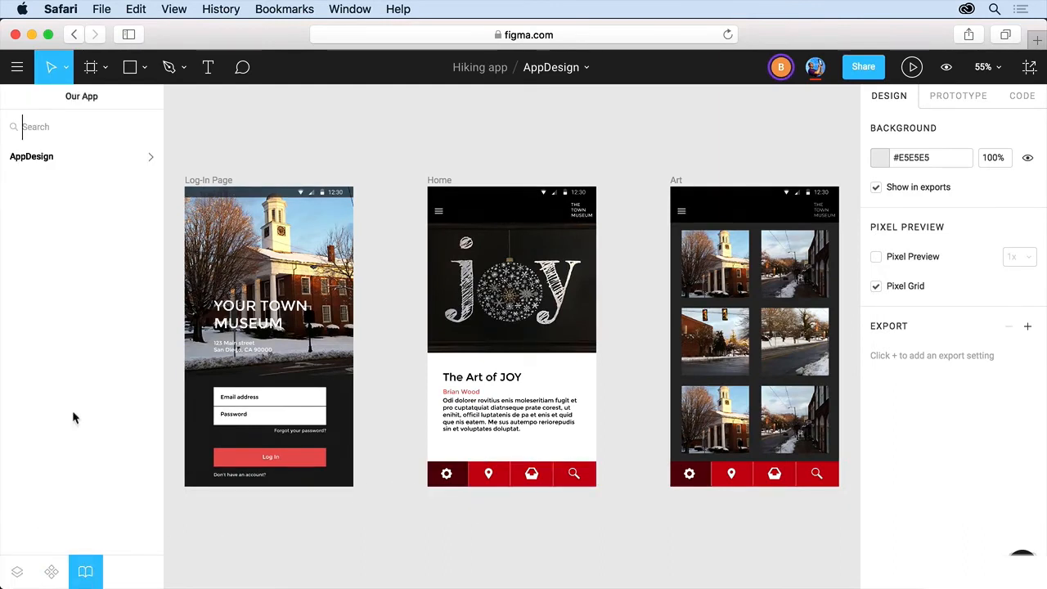
click(107, 159)
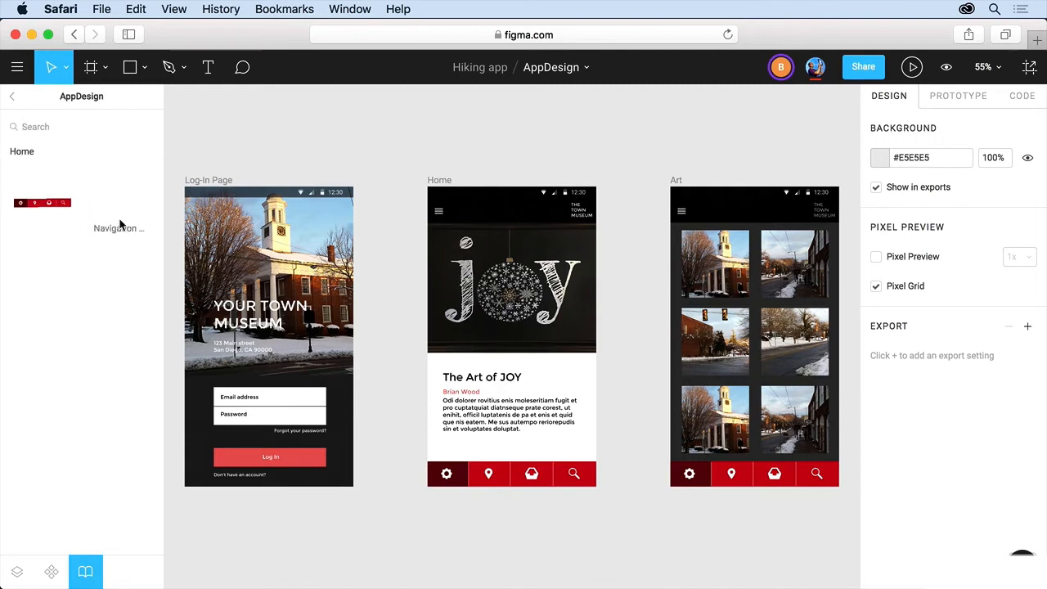
- Return to the Hiking app project files and open the Untitled file to check its bottom bar
click(17, 67)
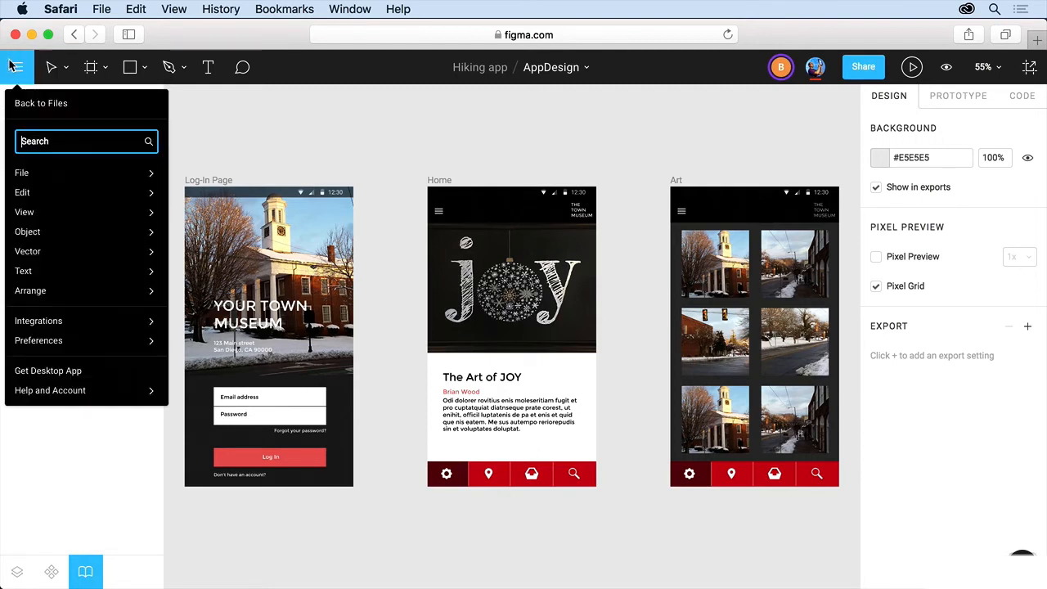
click(30, 101)
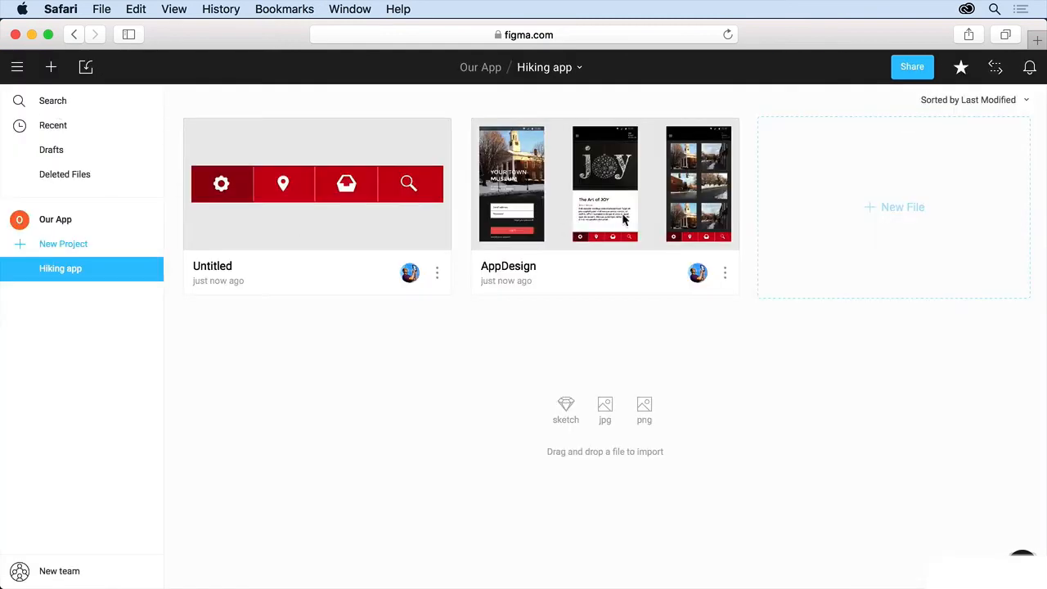
click(365, 196)
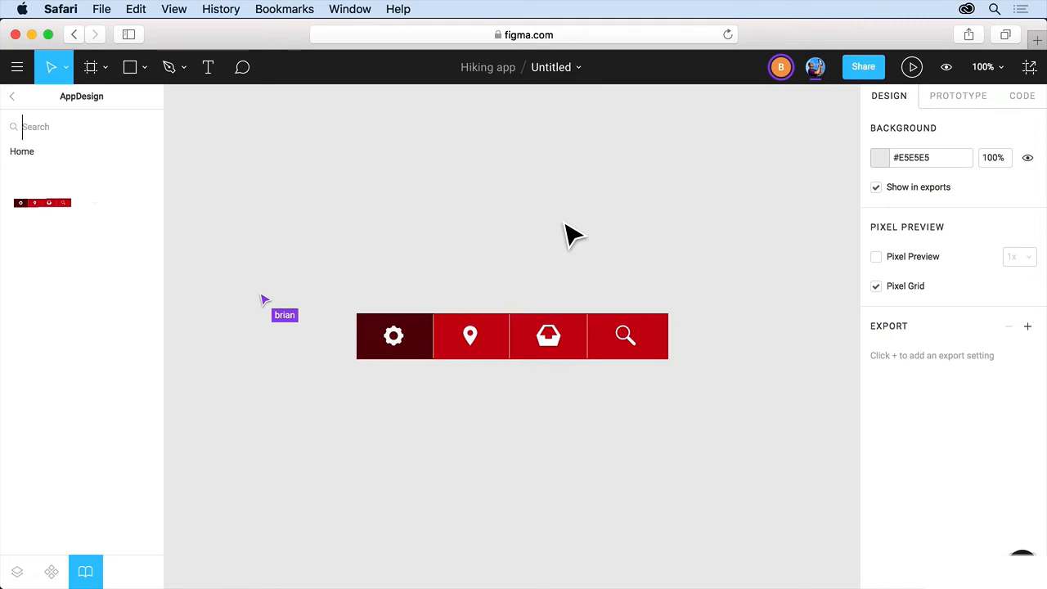
- Switch to Chrome, open AppDesign from the Hiking app project files and show the file's own components
key(super+Tab)
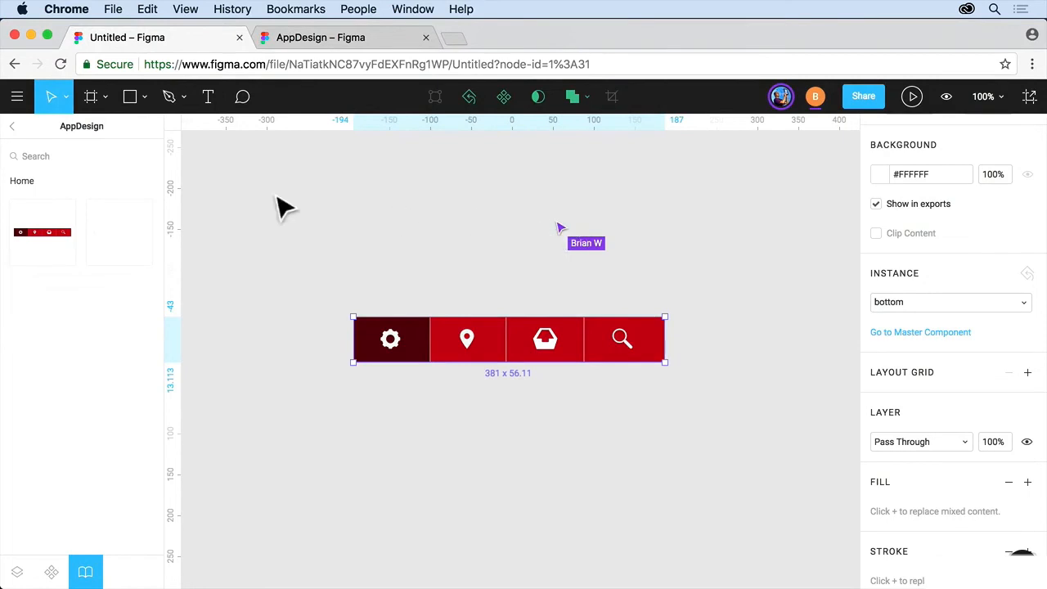
click(10, 100)
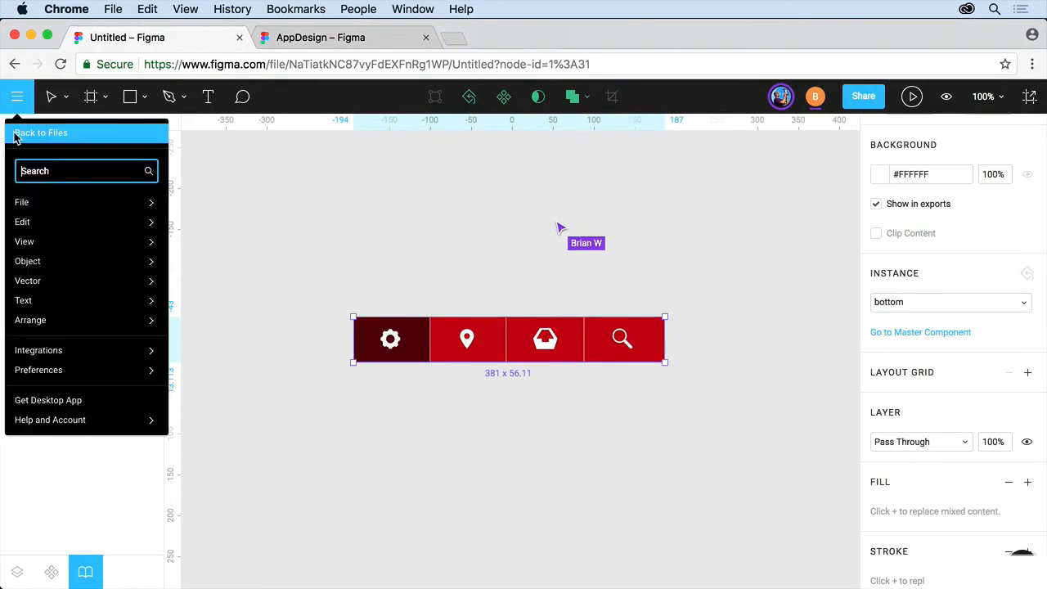
click(18, 129)
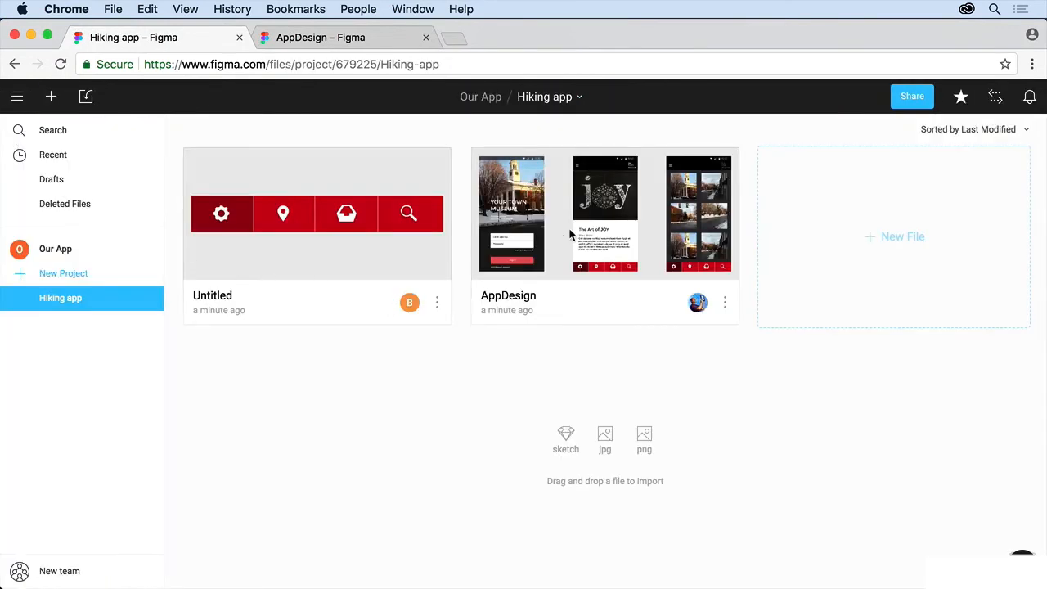
click(570, 235)
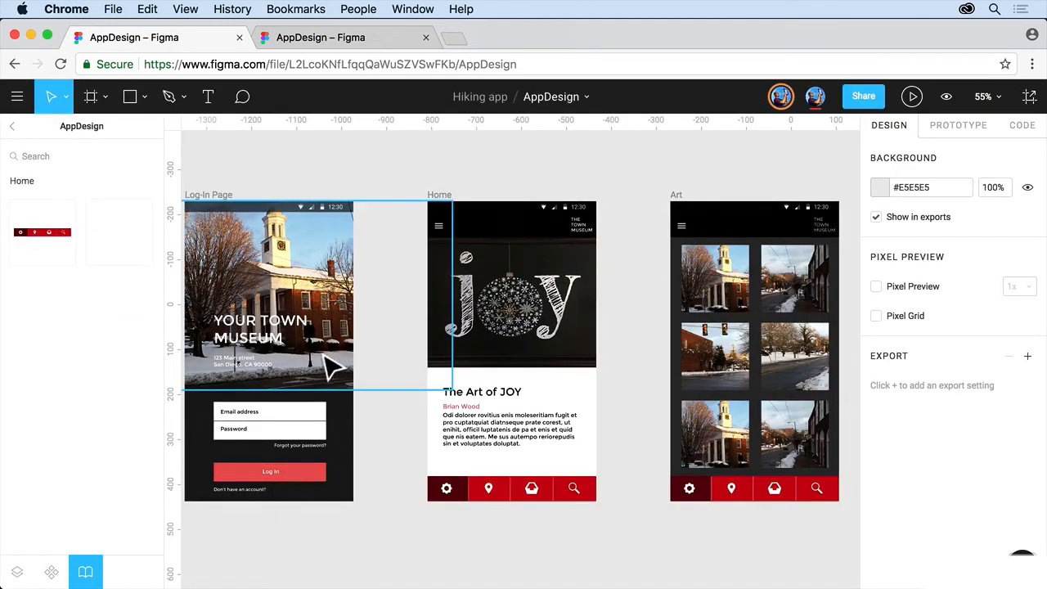
click(51, 572)
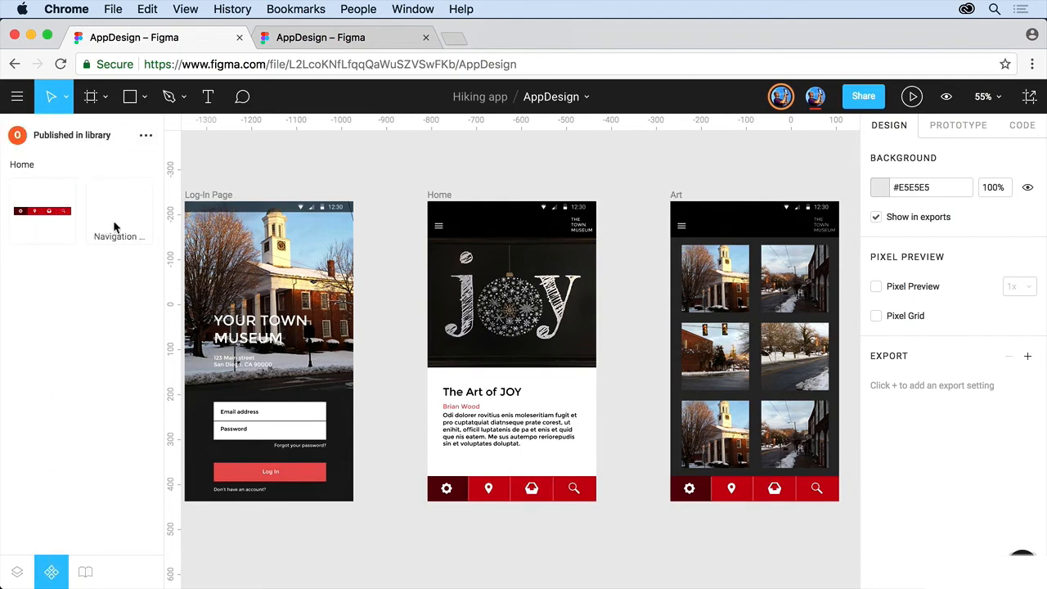
click(146, 136)
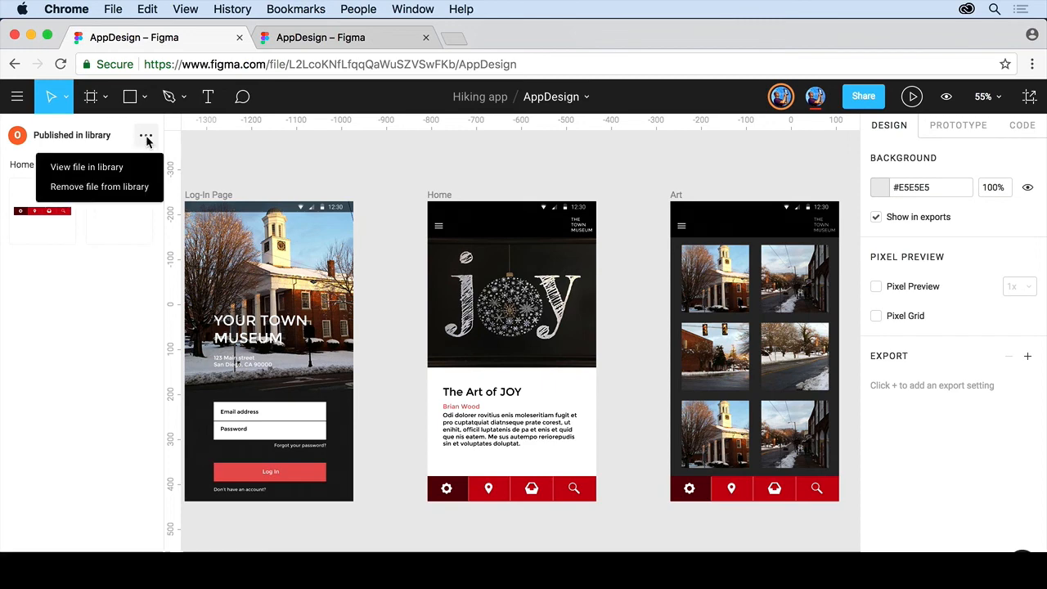
click(133, 188)
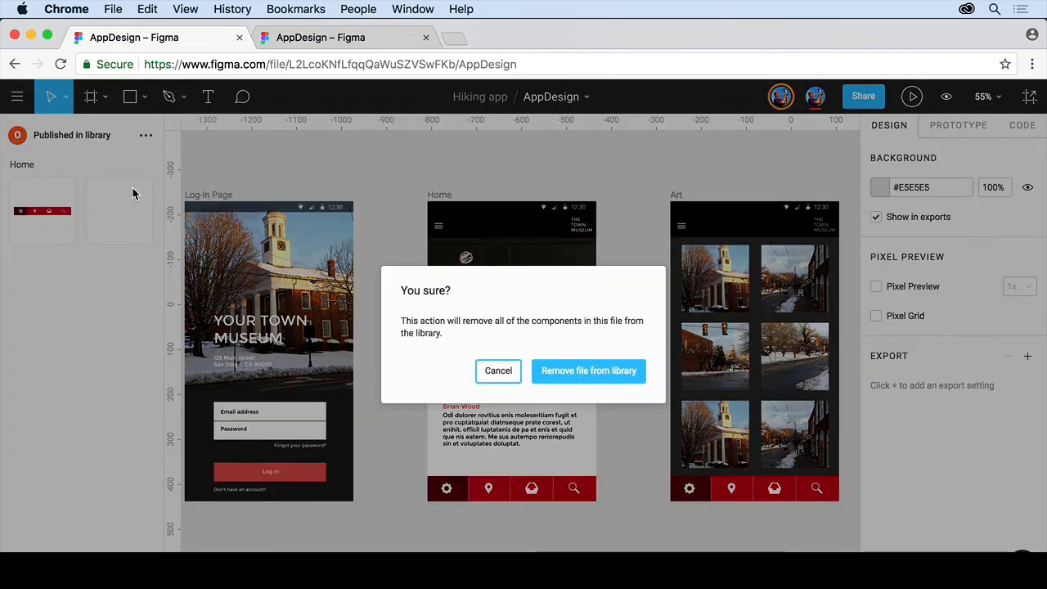
click(498, 373)
- Remove the bottom component from the team library and publish that change
click(49, 200)
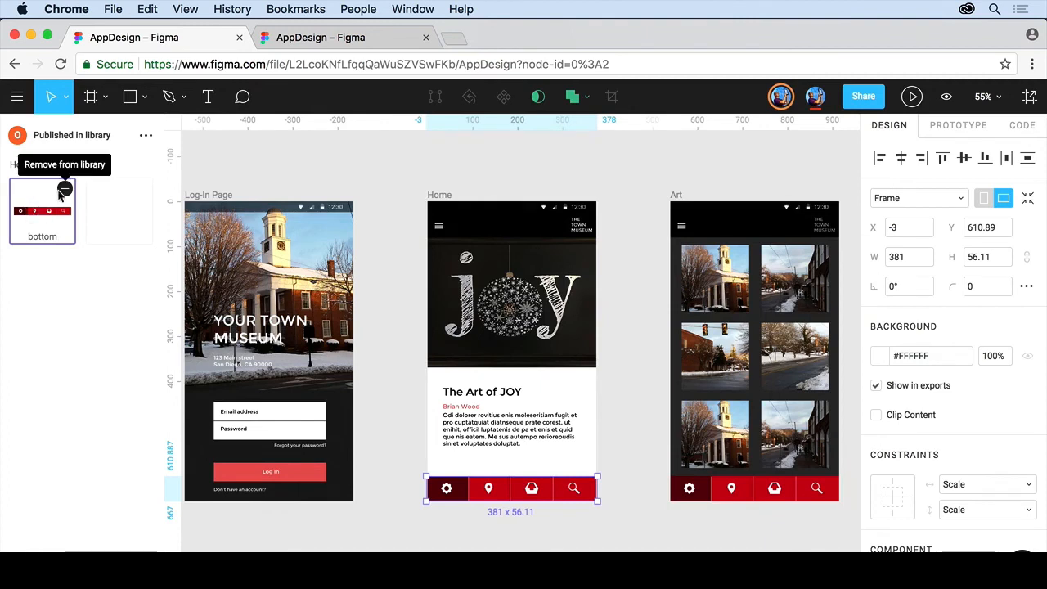
click(65, 189)
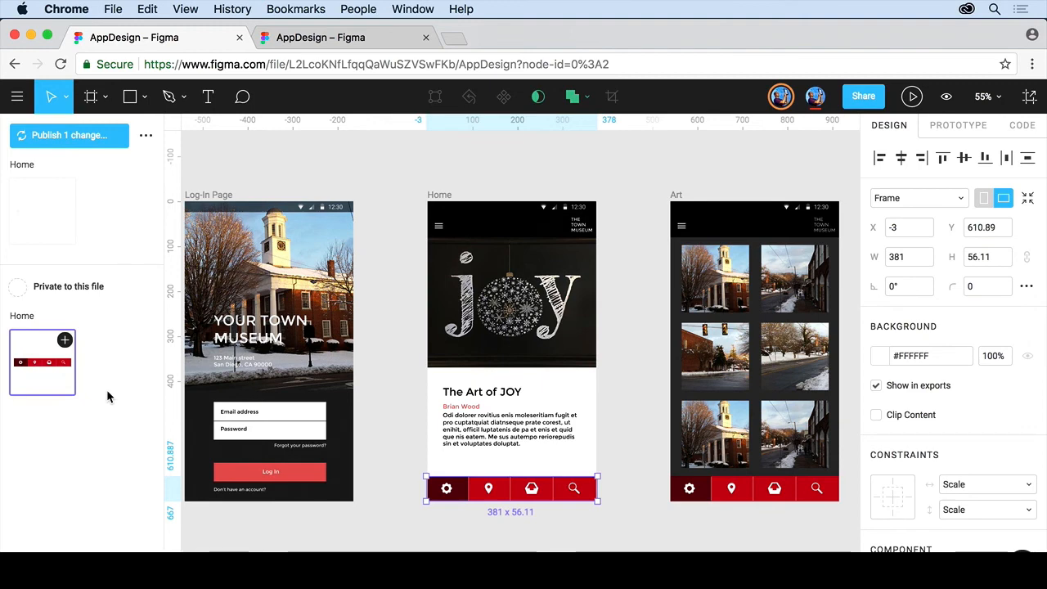
click(47, 132)
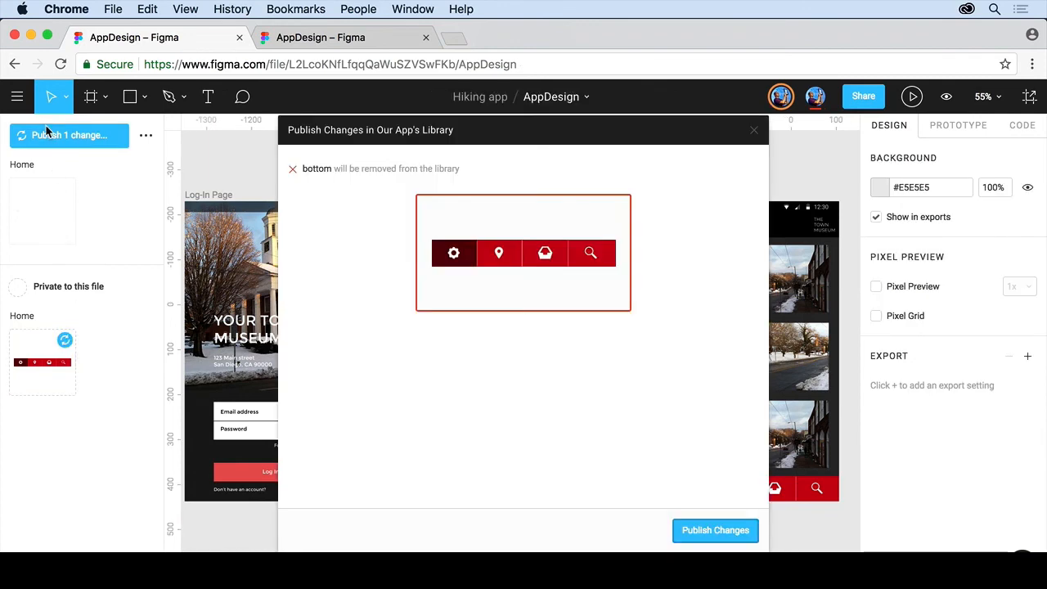
click(715, 531)
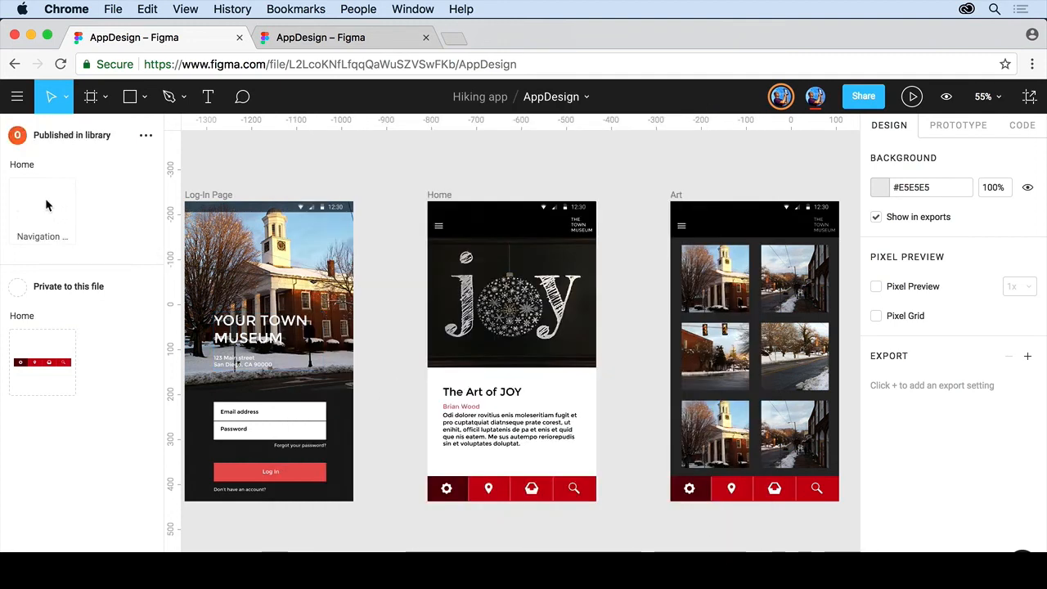
- Place an instance of the Navigation Bar over the Log-In Page's photo, then delete it
drag(47, 205, 303, 242)
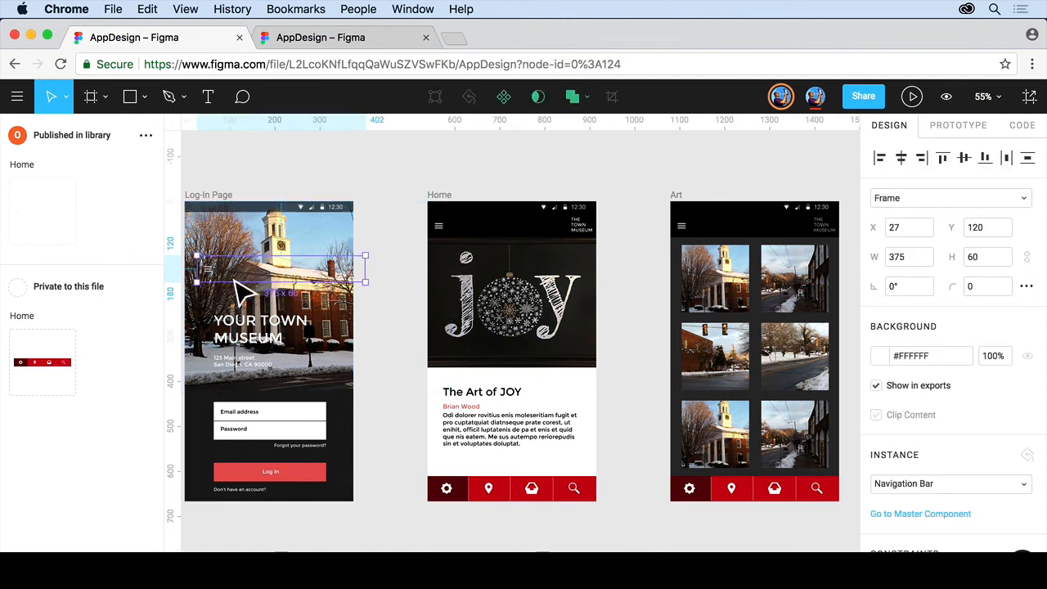
key(Delete)
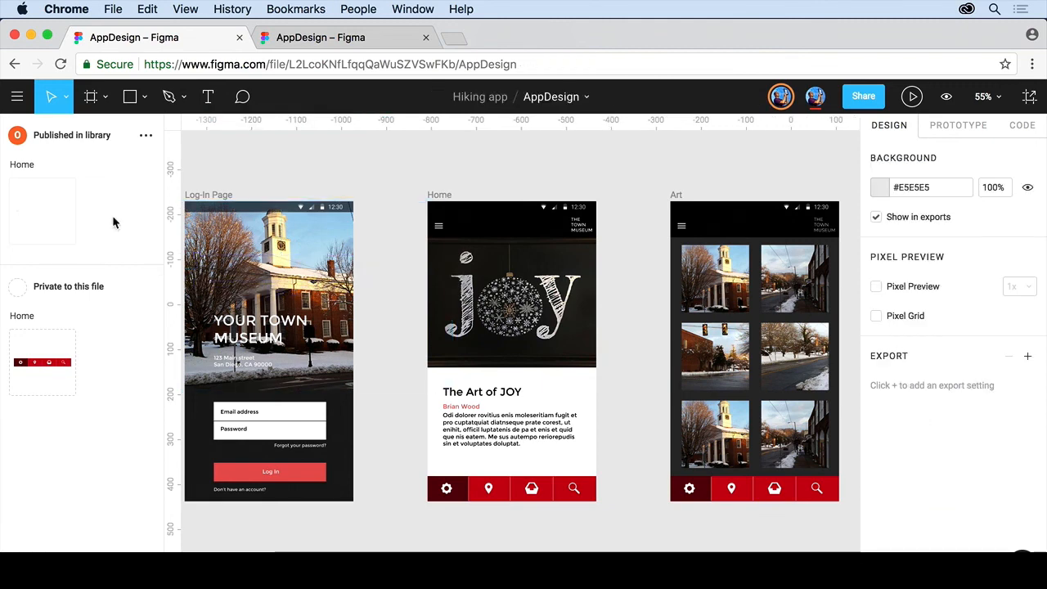
- In the other AppDesign browser tab, return to the project files, open the Untitled file and show its local components
click(344, 36)
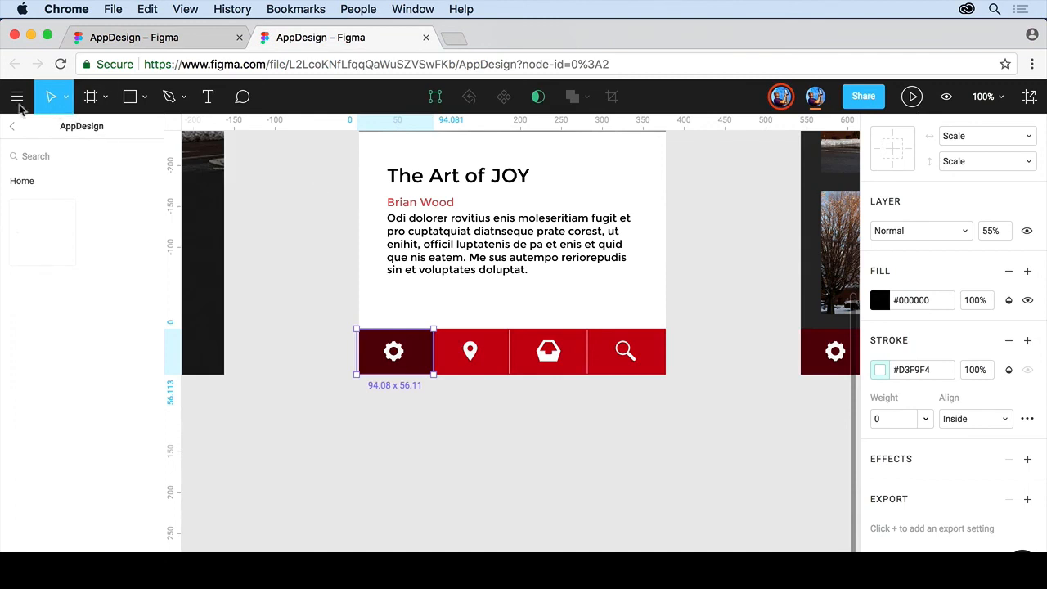
click(17, 97)
click(41, 131)
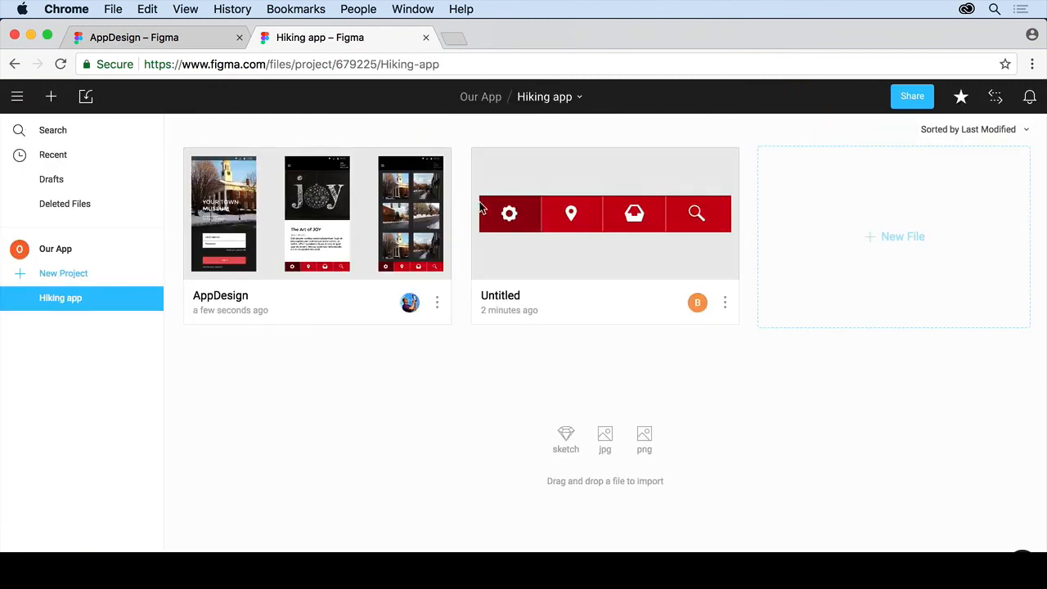
click(535, 222)
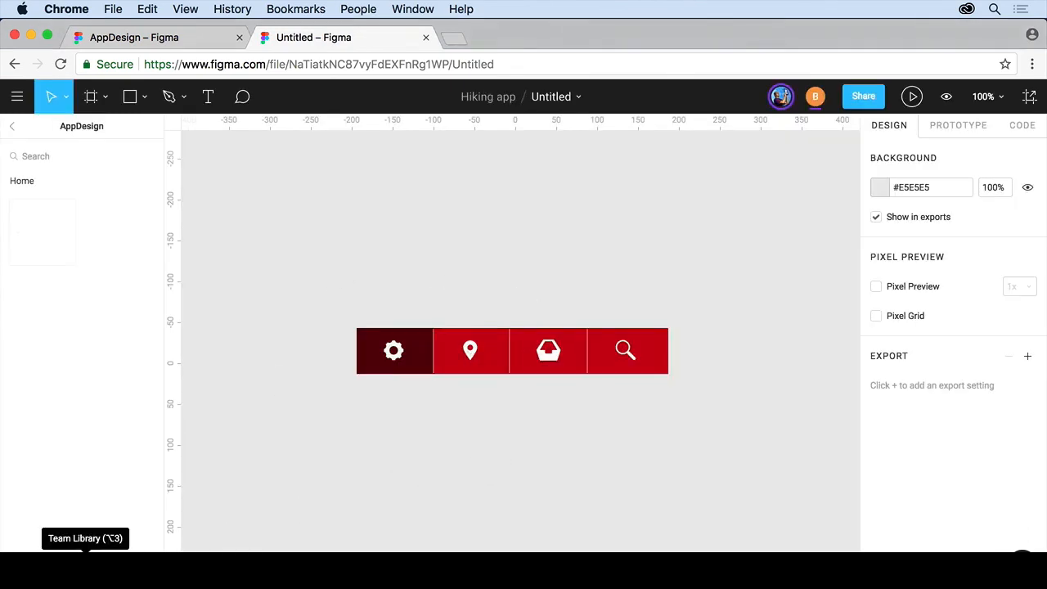
click(51, 551)
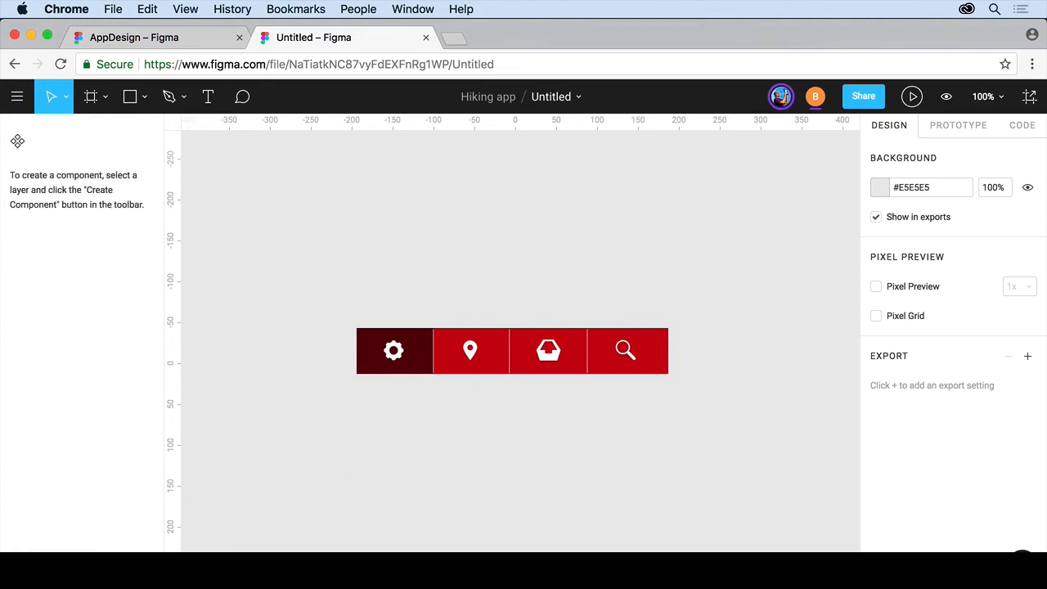
- Set the fill of the settings cog's outer shape in the bottom bar instance to yellow #F2C94C, then deselect it
super+click(394, 351)
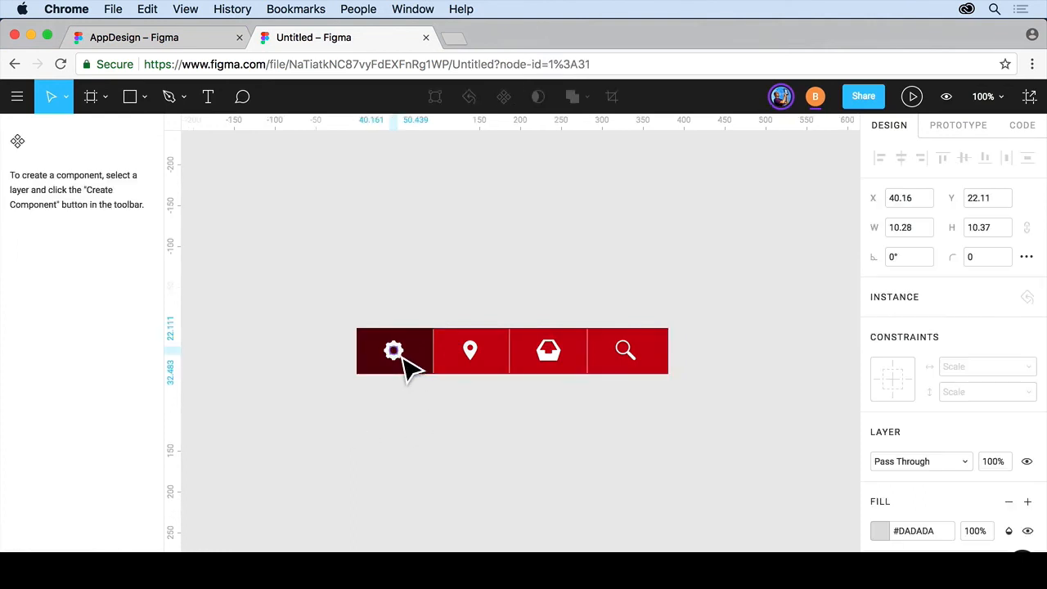
key(Escape)
super+click(402, 360)
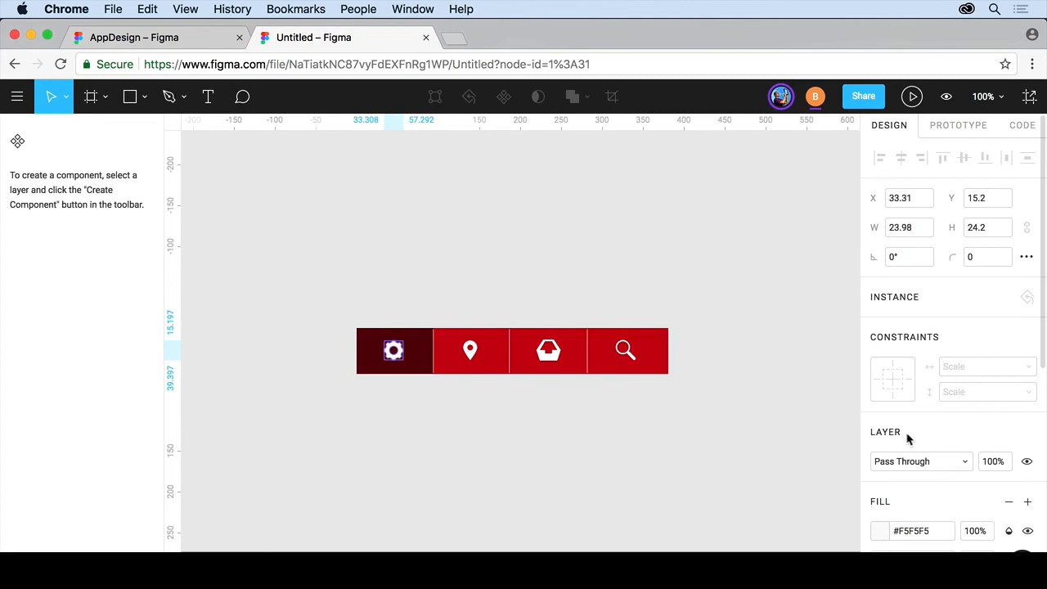
click(880, 530)
click(759, 532)
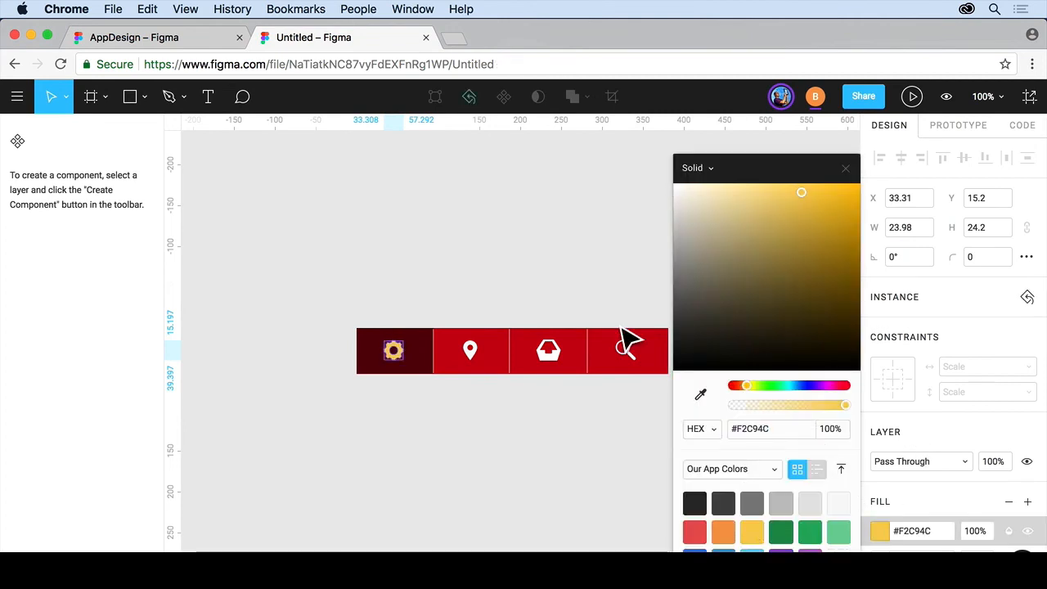
click(613, 315)
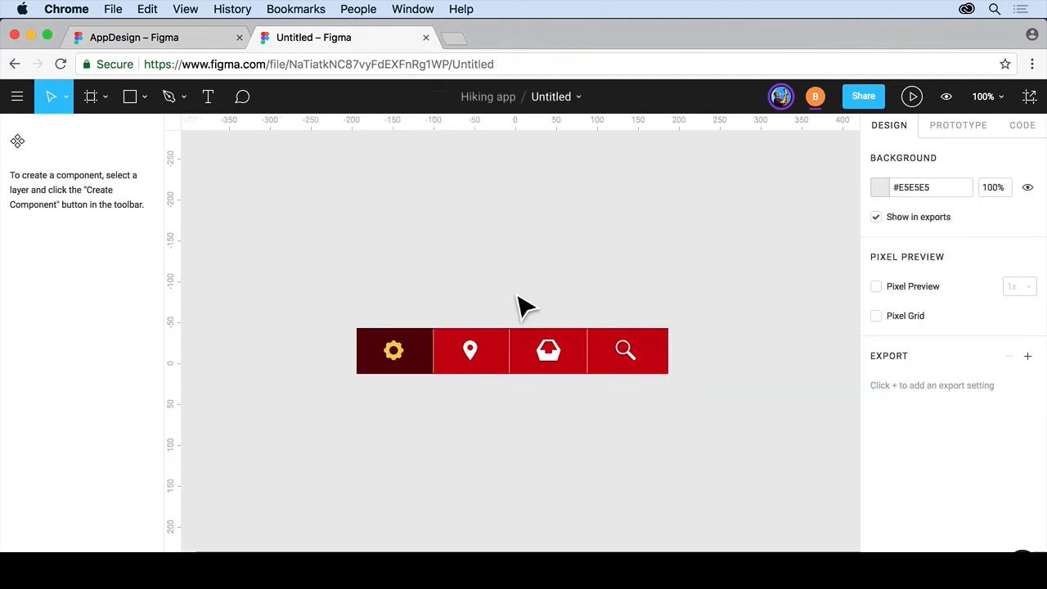